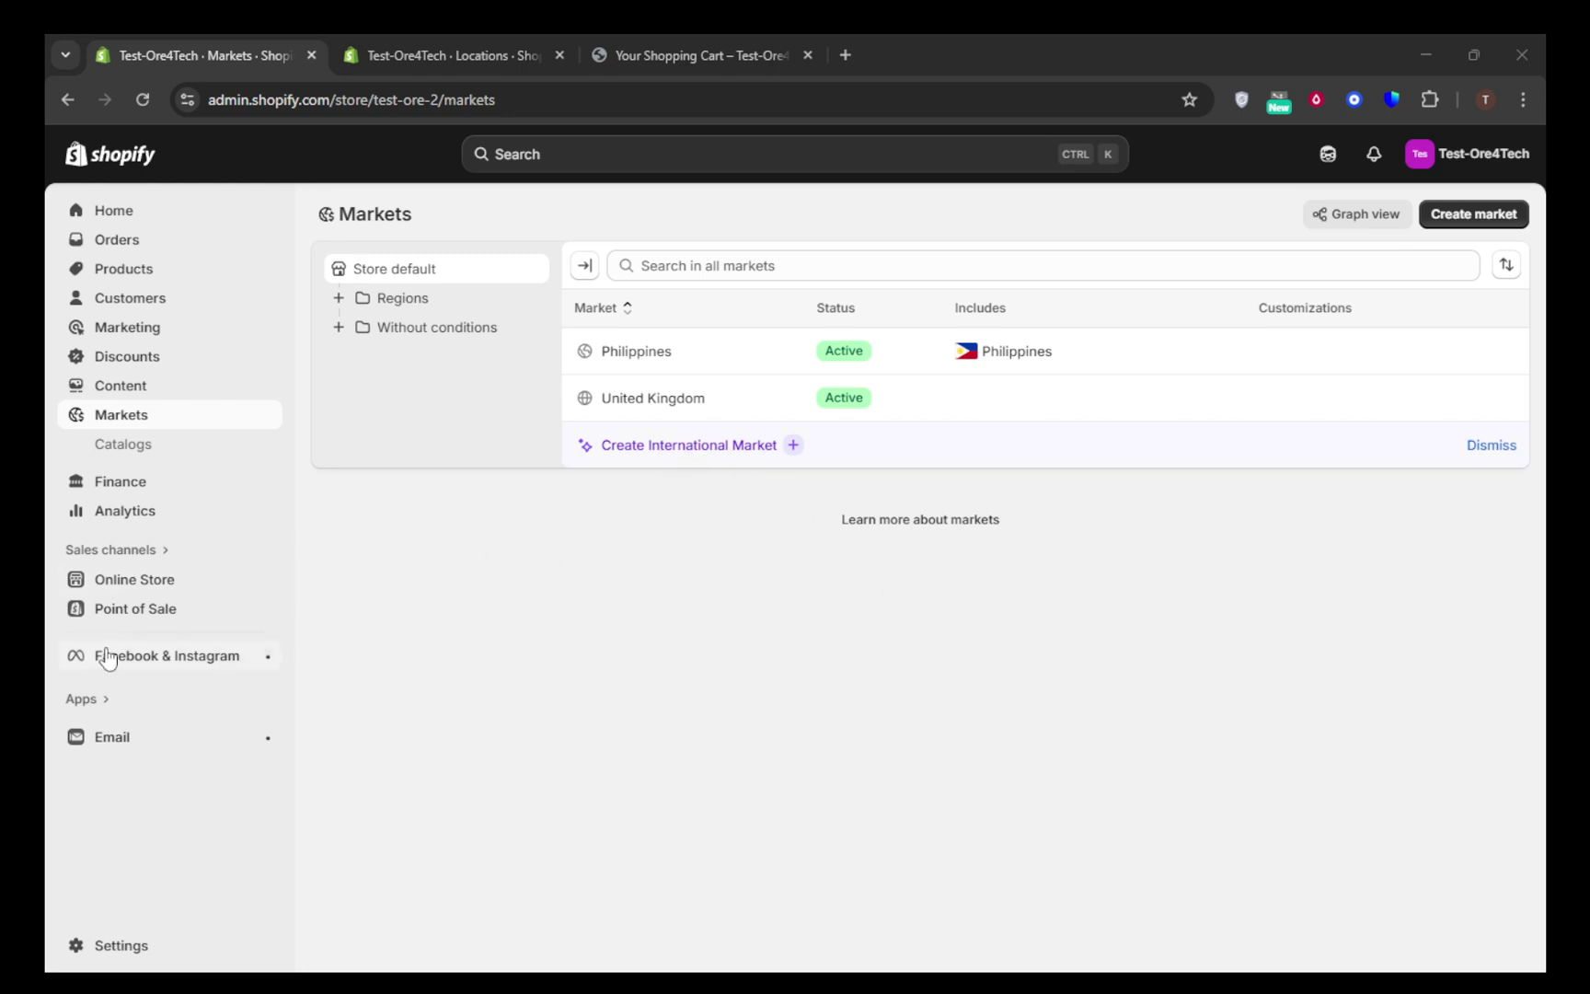
Open the store's Shipping and delivery settings and review every section, from shipping rates through packages to custom order fulfillment
click(108, 948)
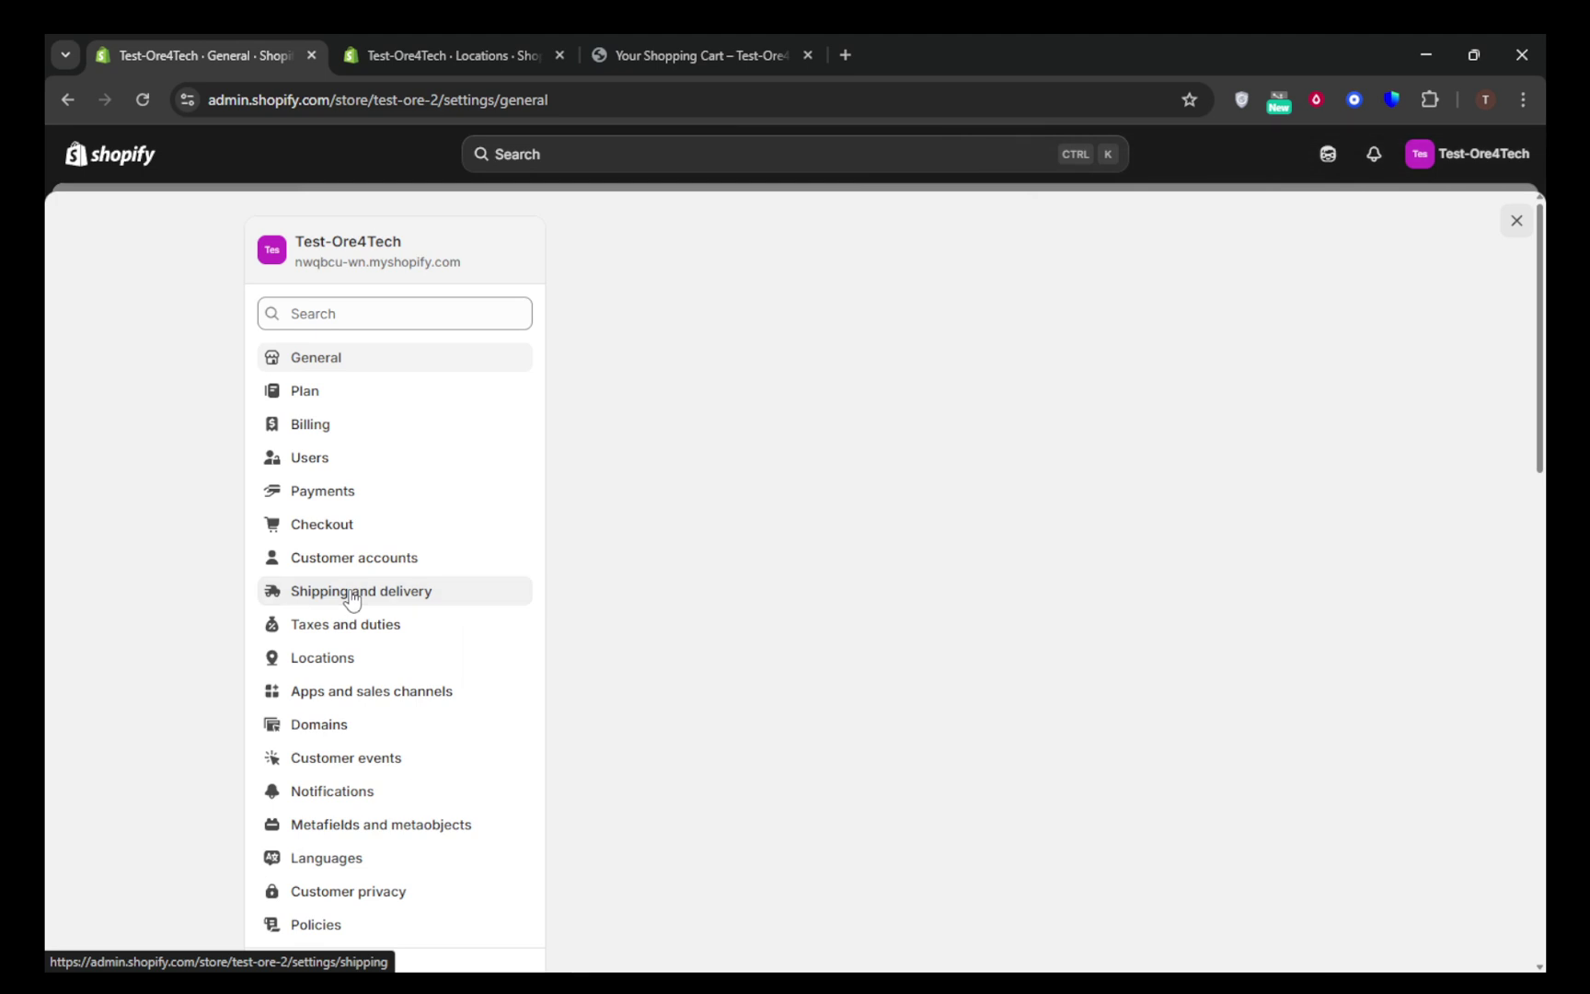
click(353, 591)
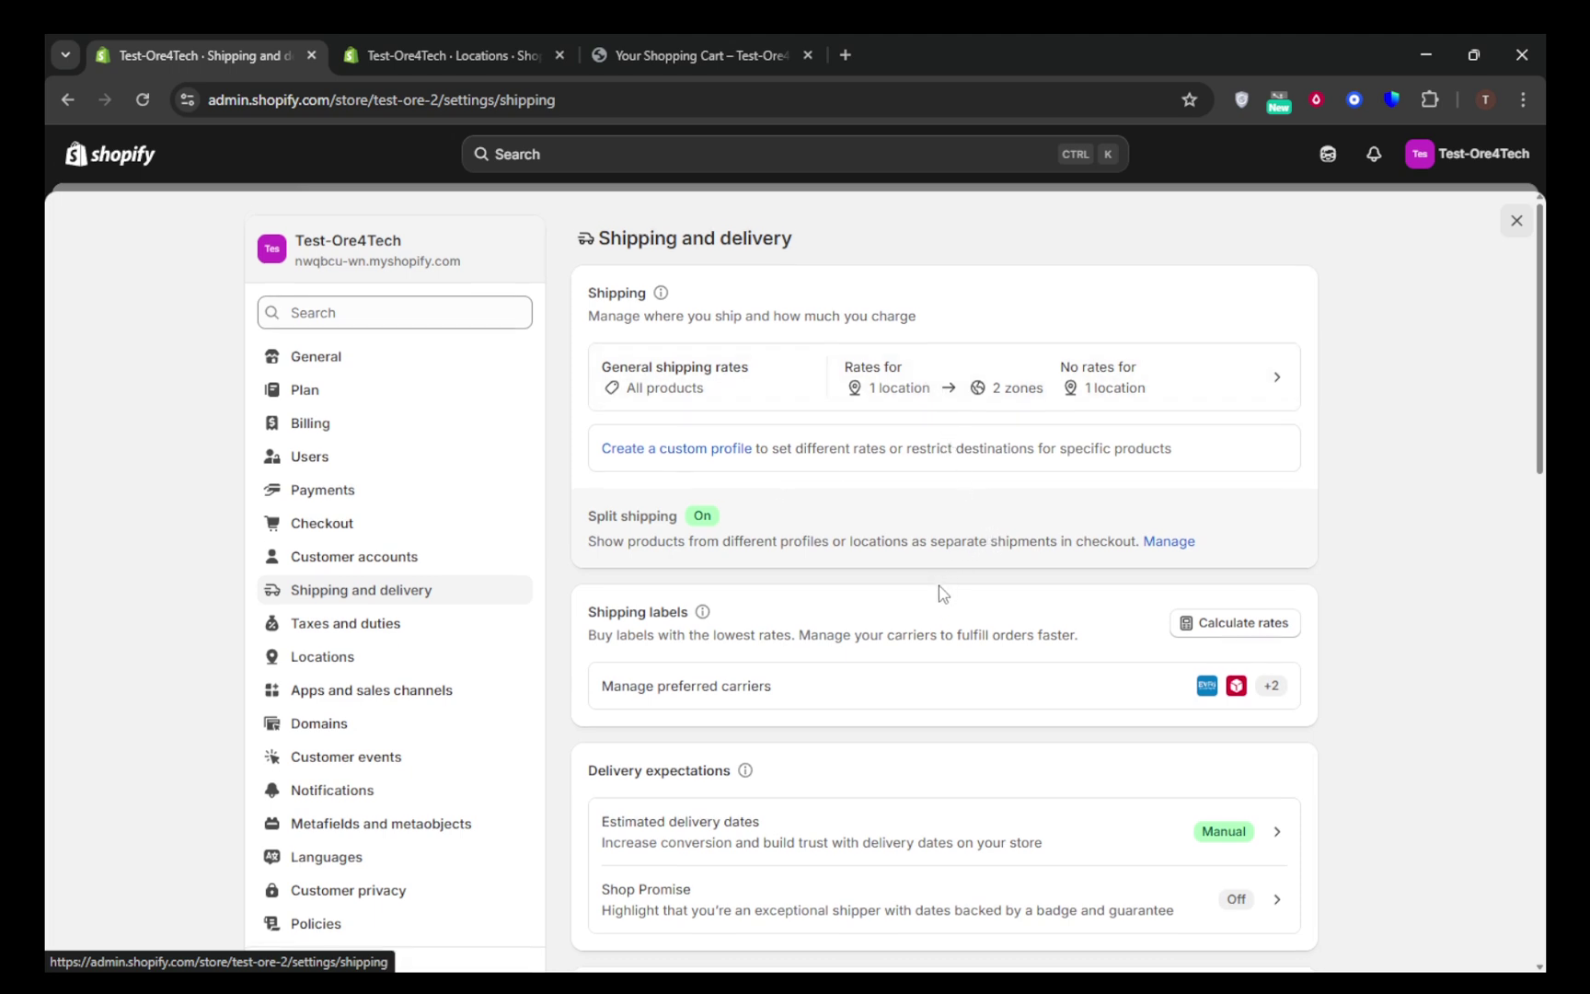
scroll(936, 598, down, 2)
scroll(926, 603, down, 1)
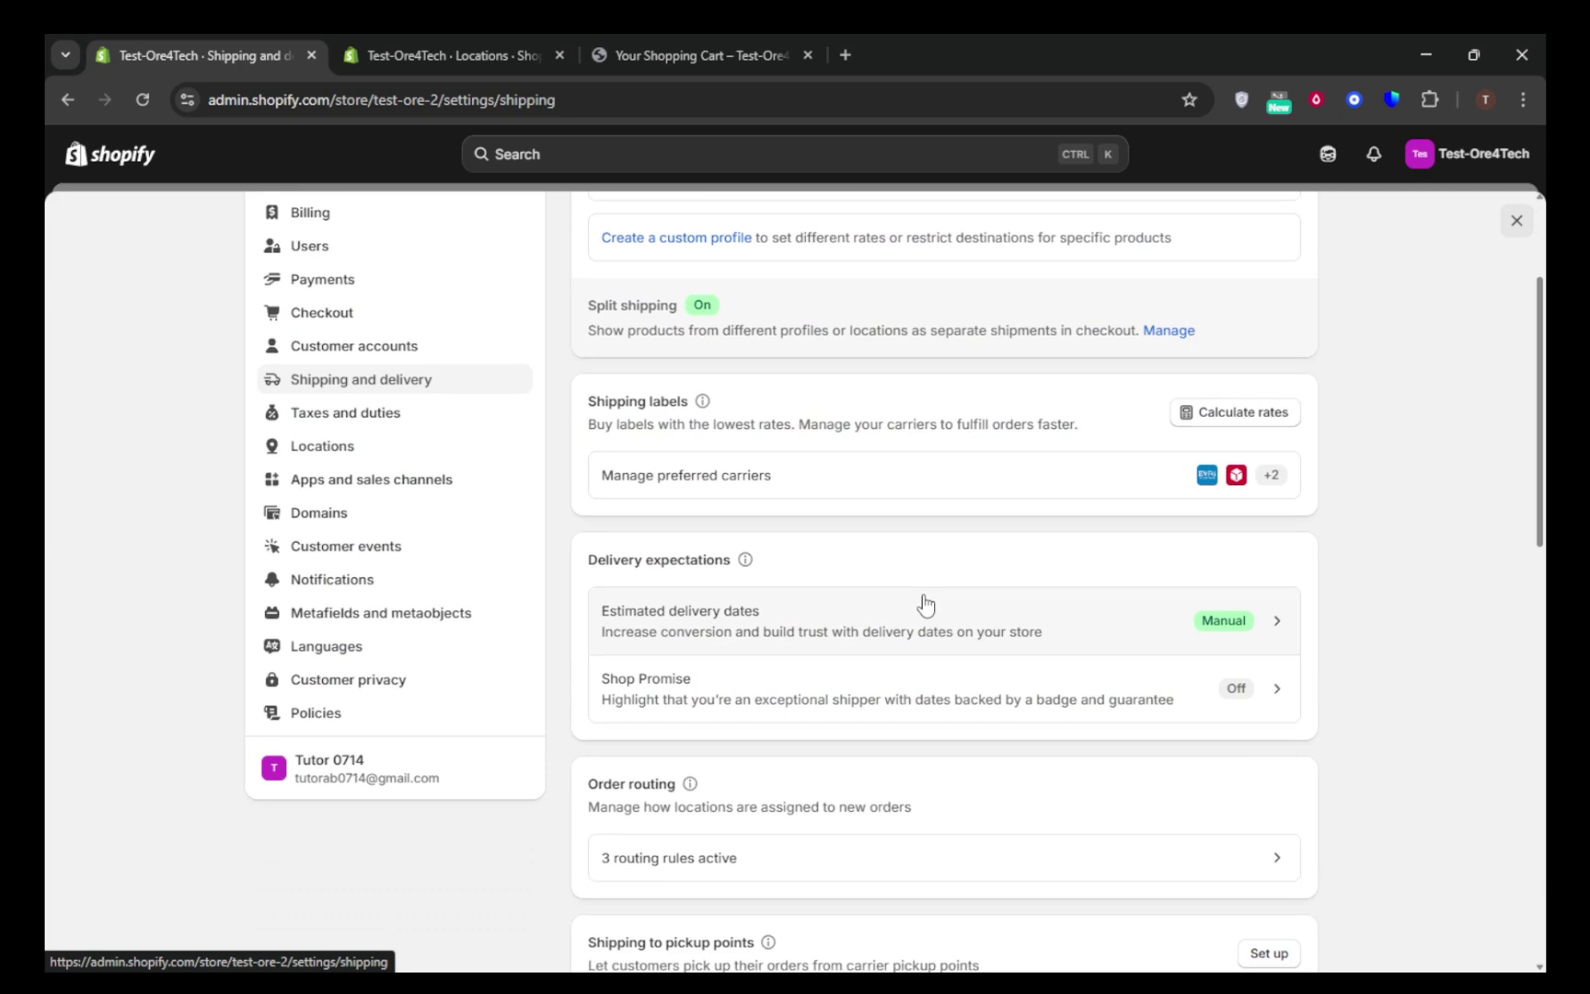
scroll(926, 604, down, 1)
scroll(925, 604, down, 2)
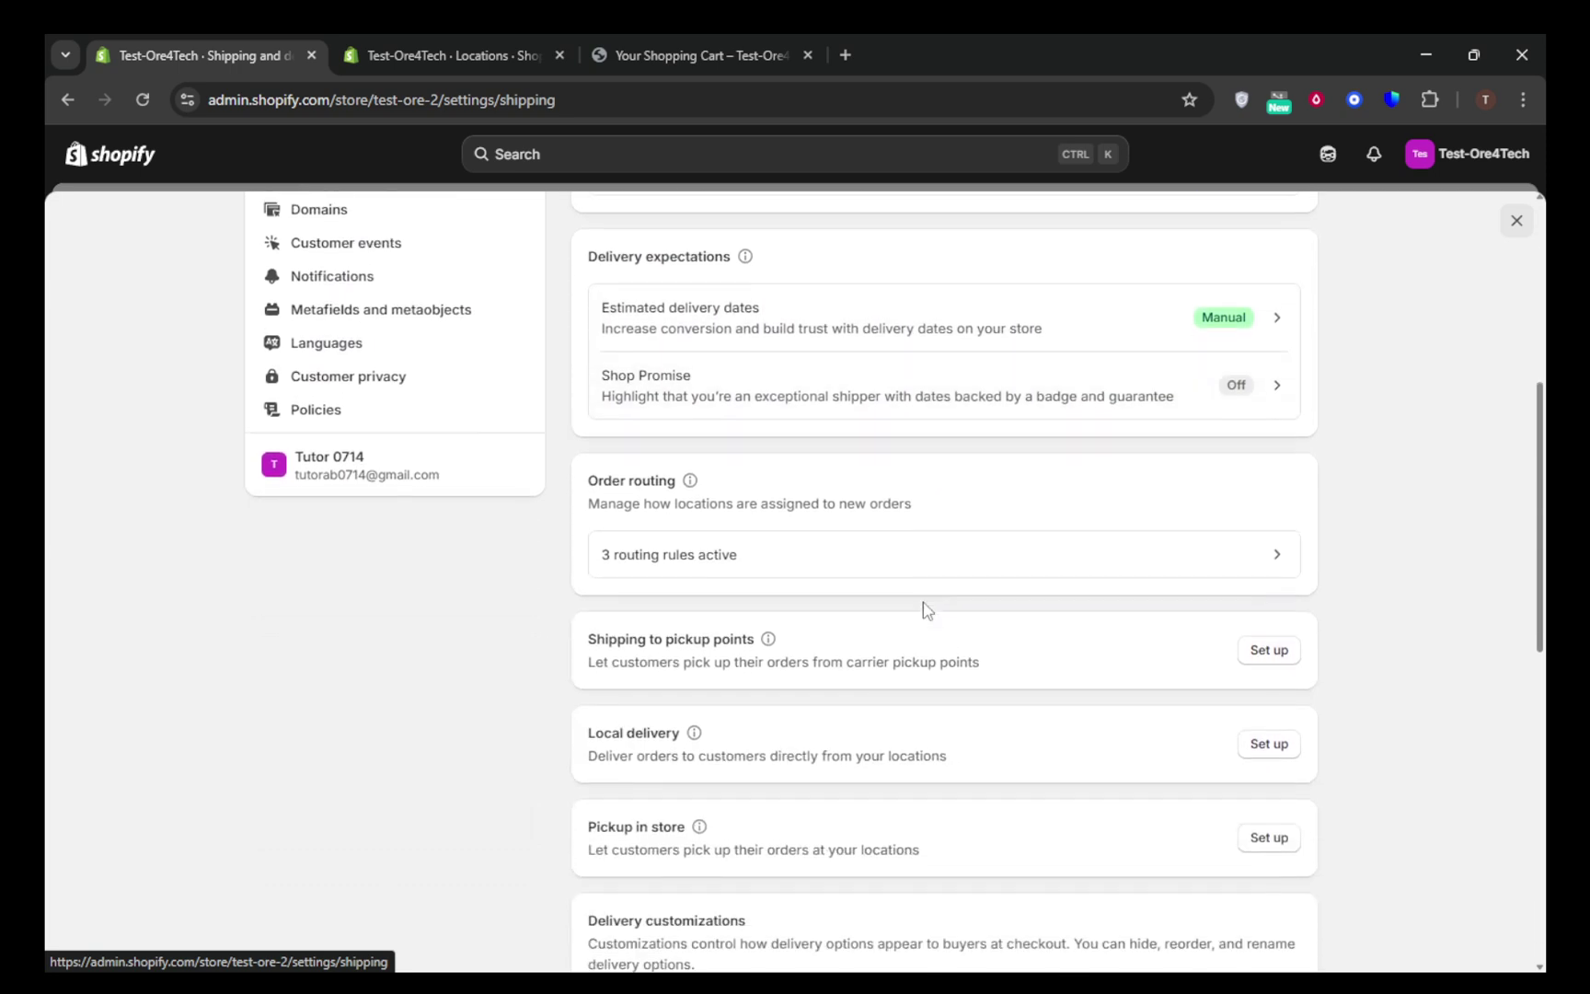
scroll(920, 605, down, 1)
scroll(916, 611, down, 1)
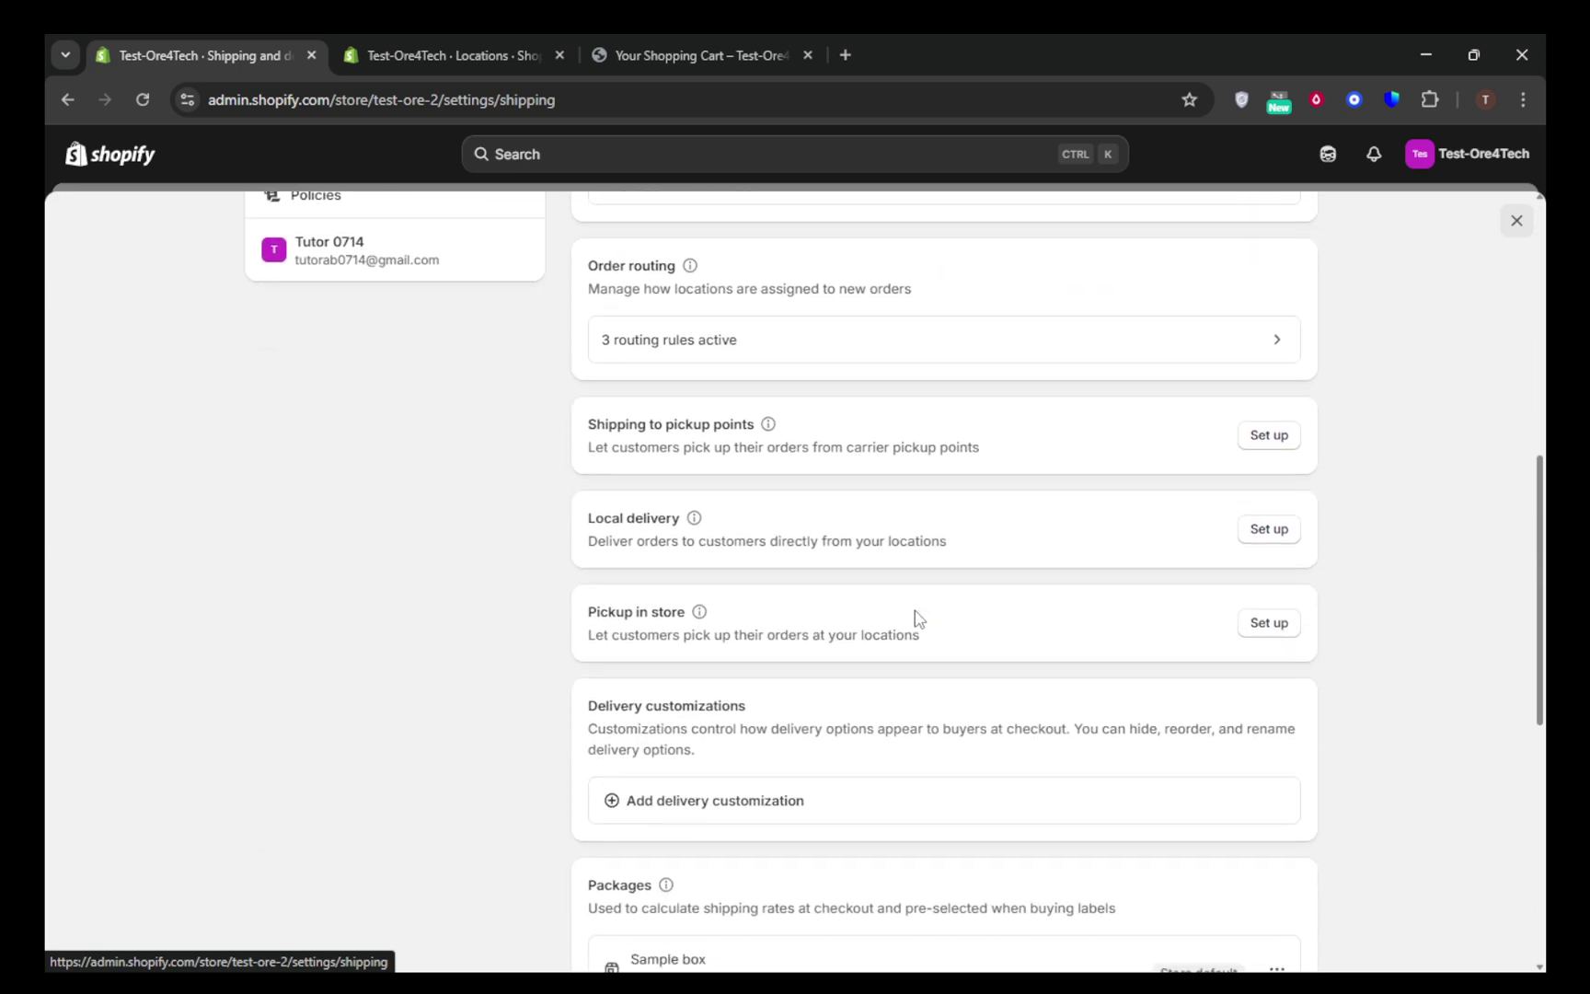
scroll(905, 615, down, 1)
scroll(901, 616, down, 1)
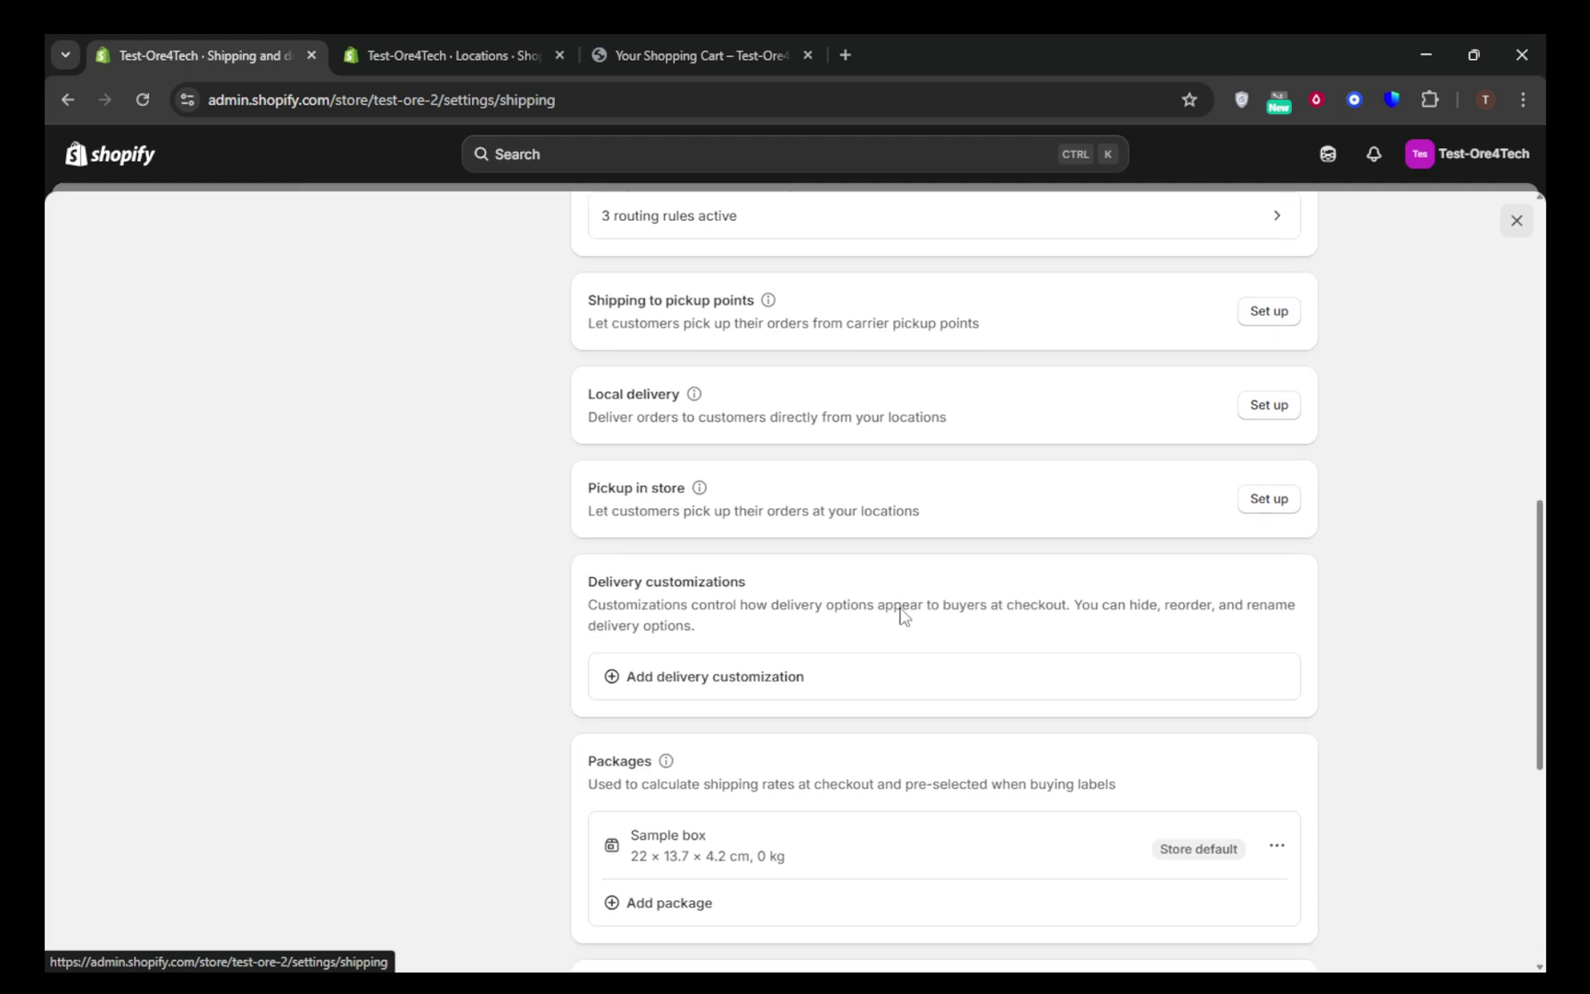
scroll(900, 616, down, 1)
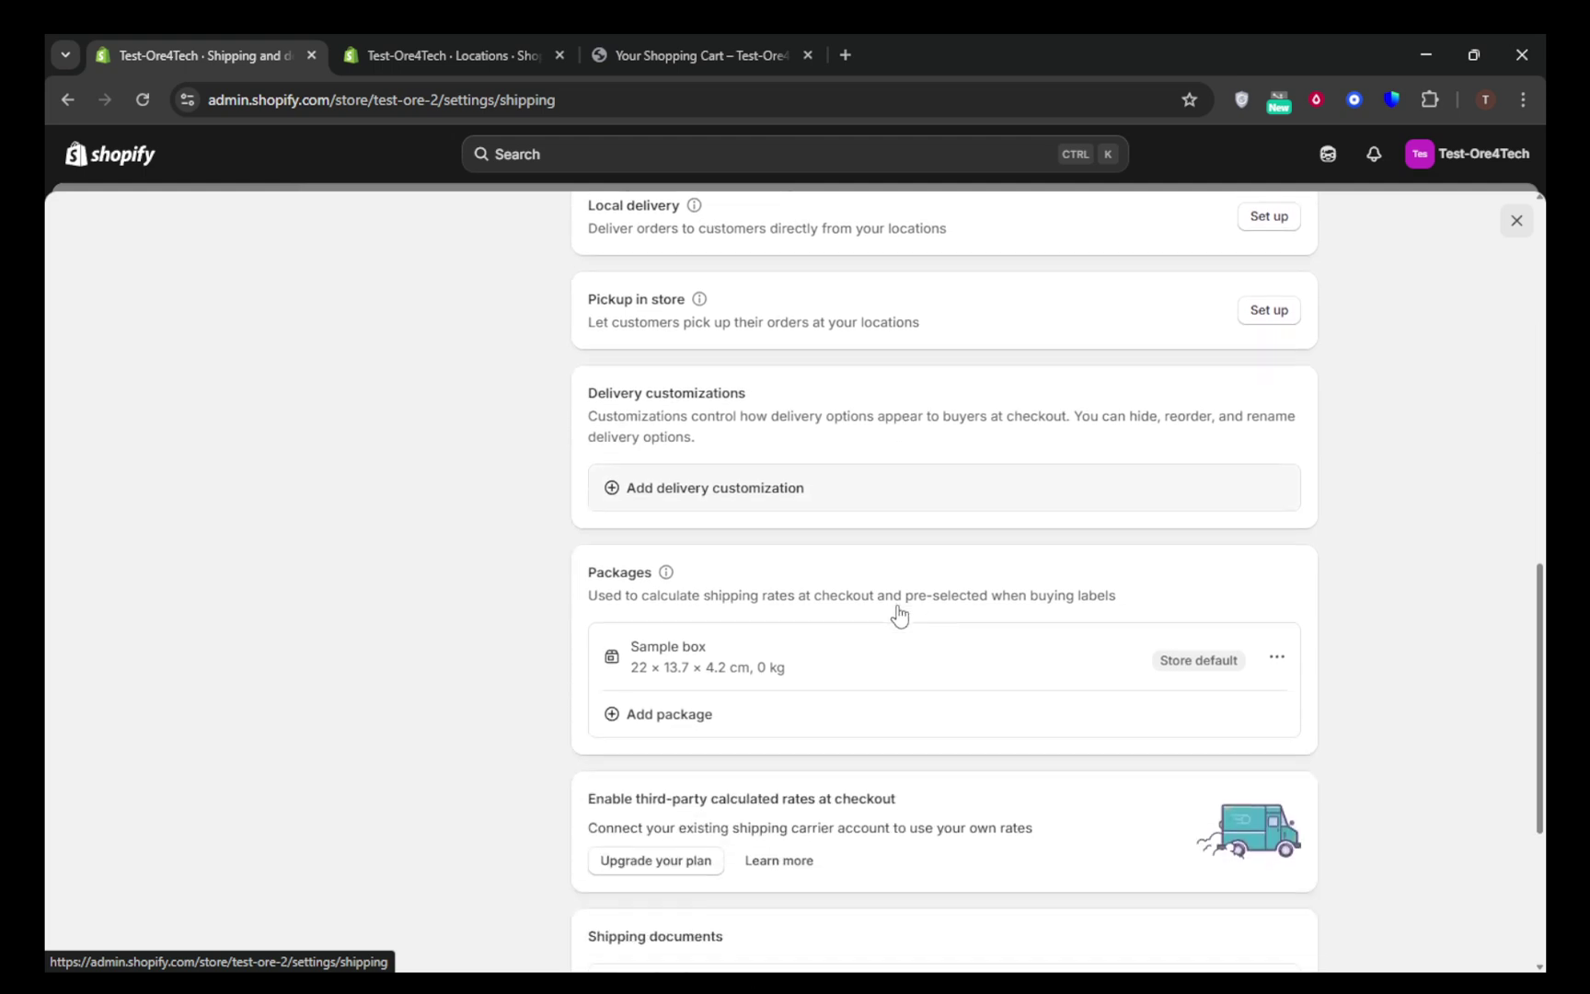
scroll(899, 613, down, 1)
scroll(900, 616, down, 2)
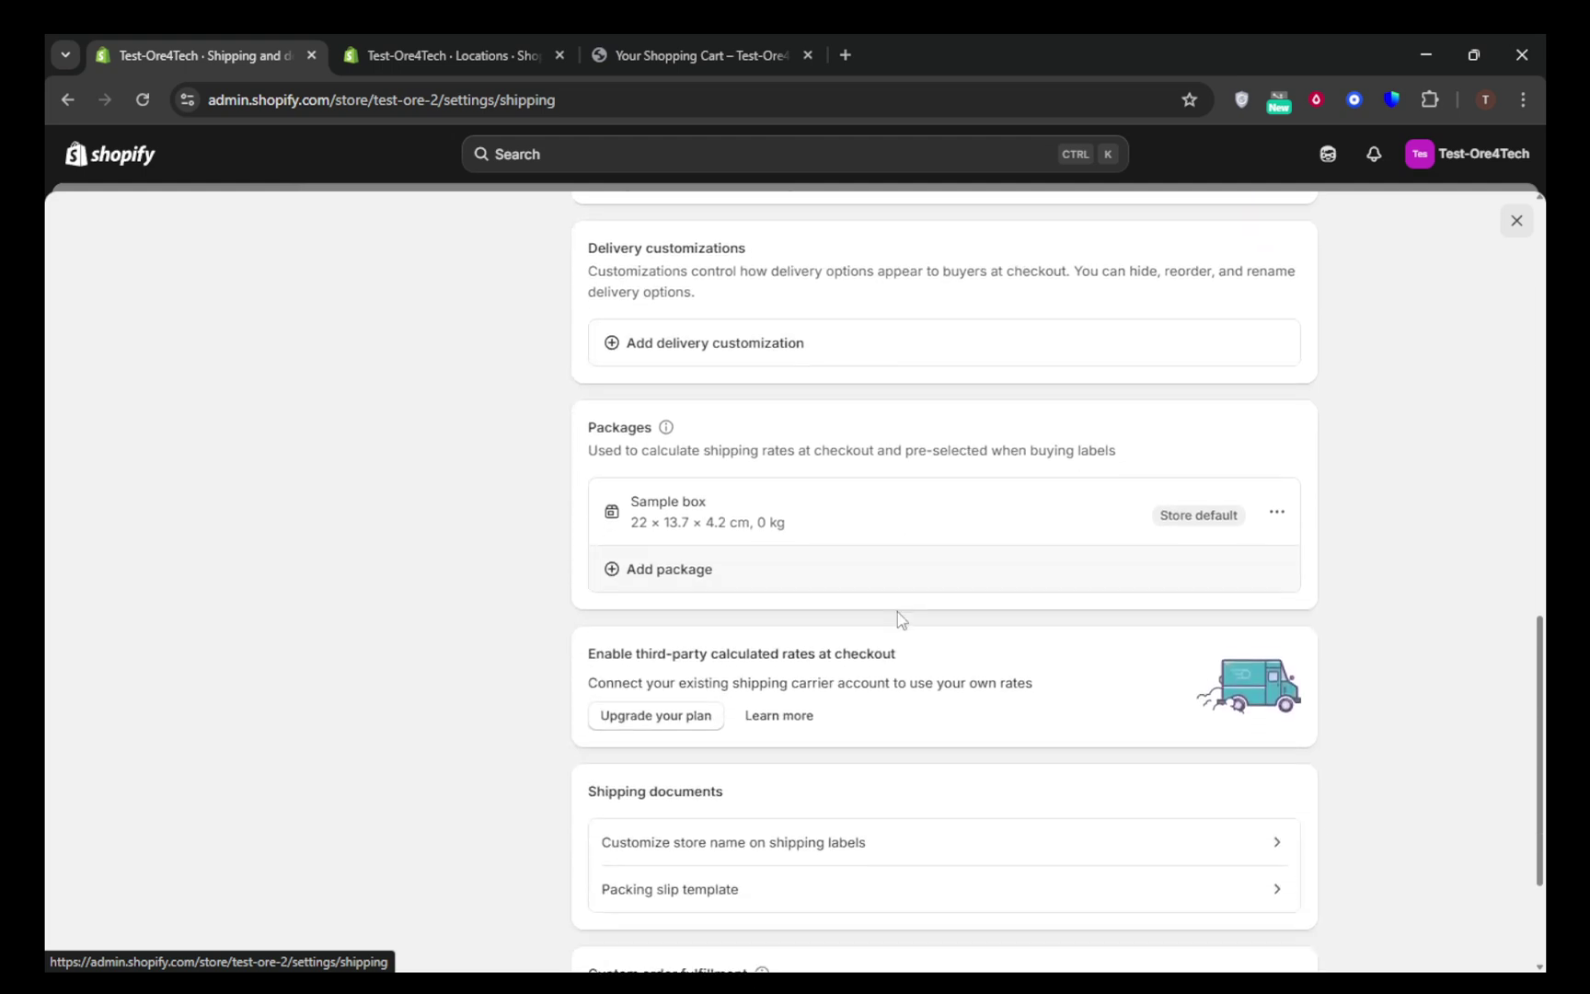
scroll(897, 614, down, 1)
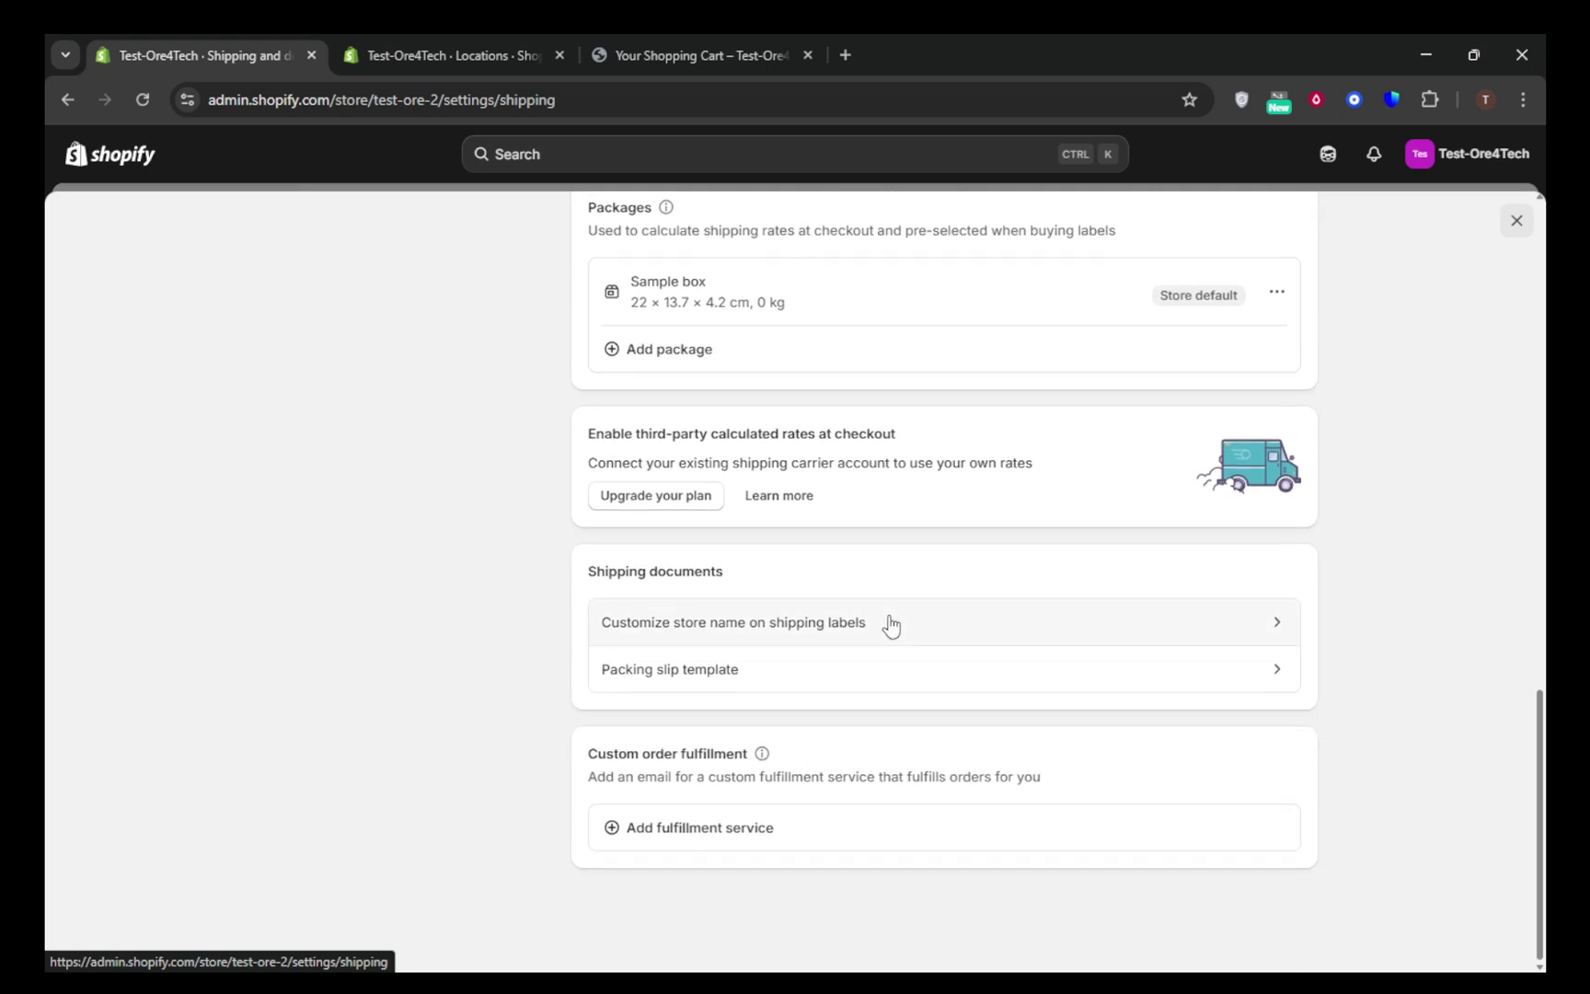
scroll(895, 623, up, 2)
scroll(897, 621, up, 4)
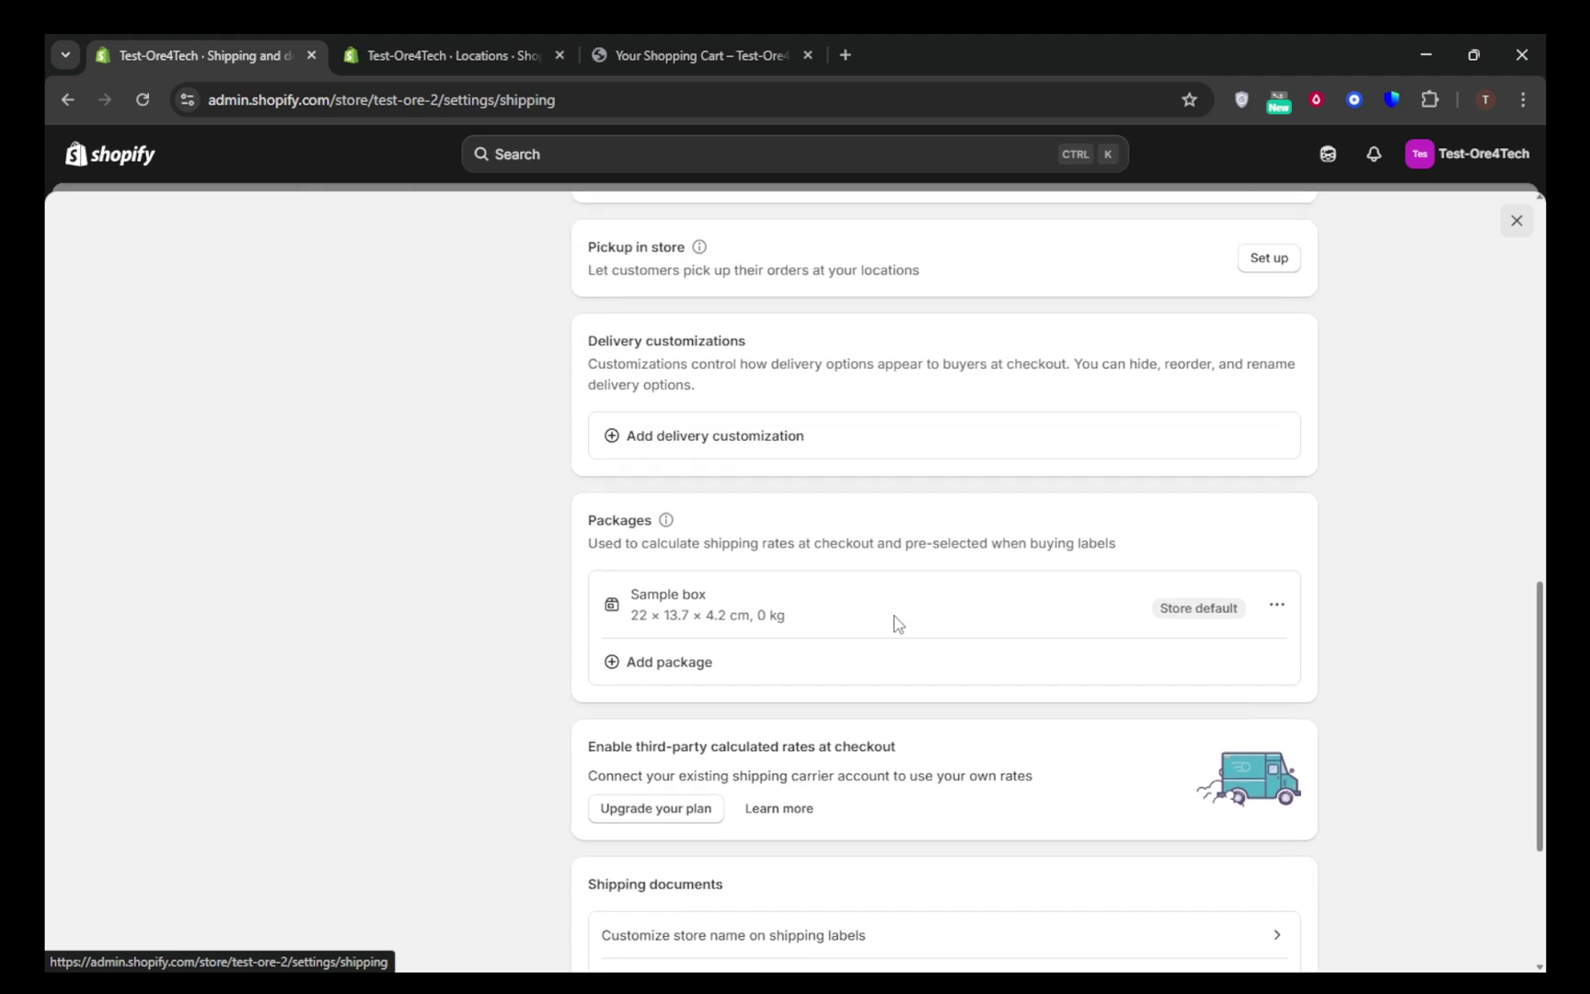
scroll(888, 623, up, 6)
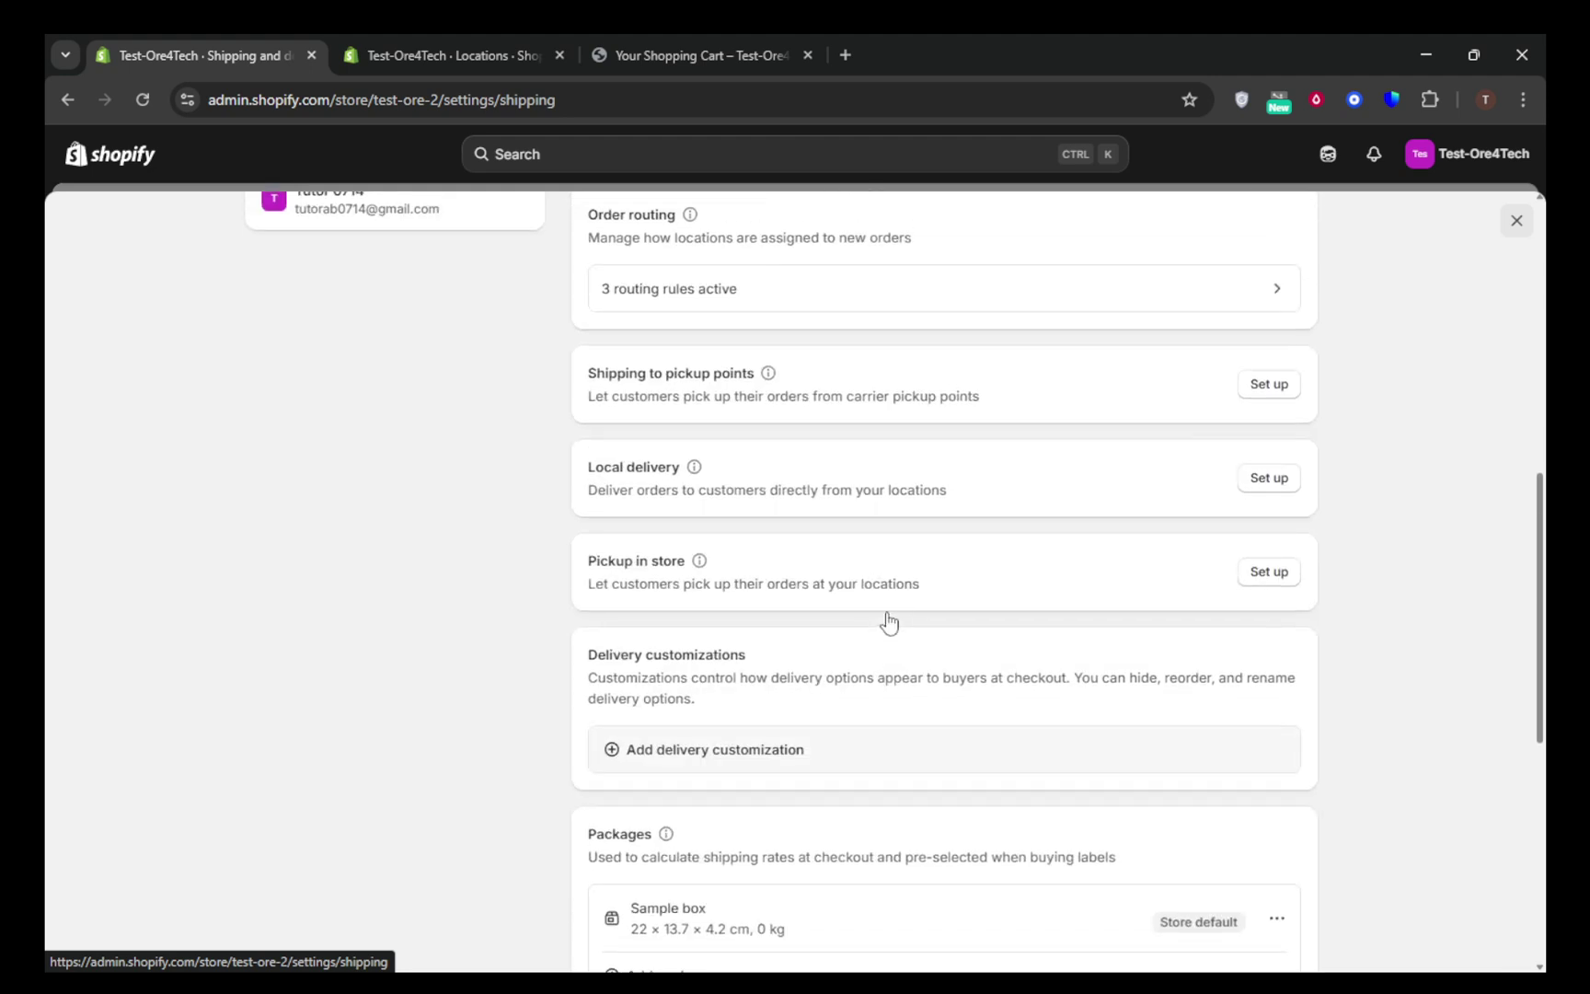
scroll(886, 612, up, 3)
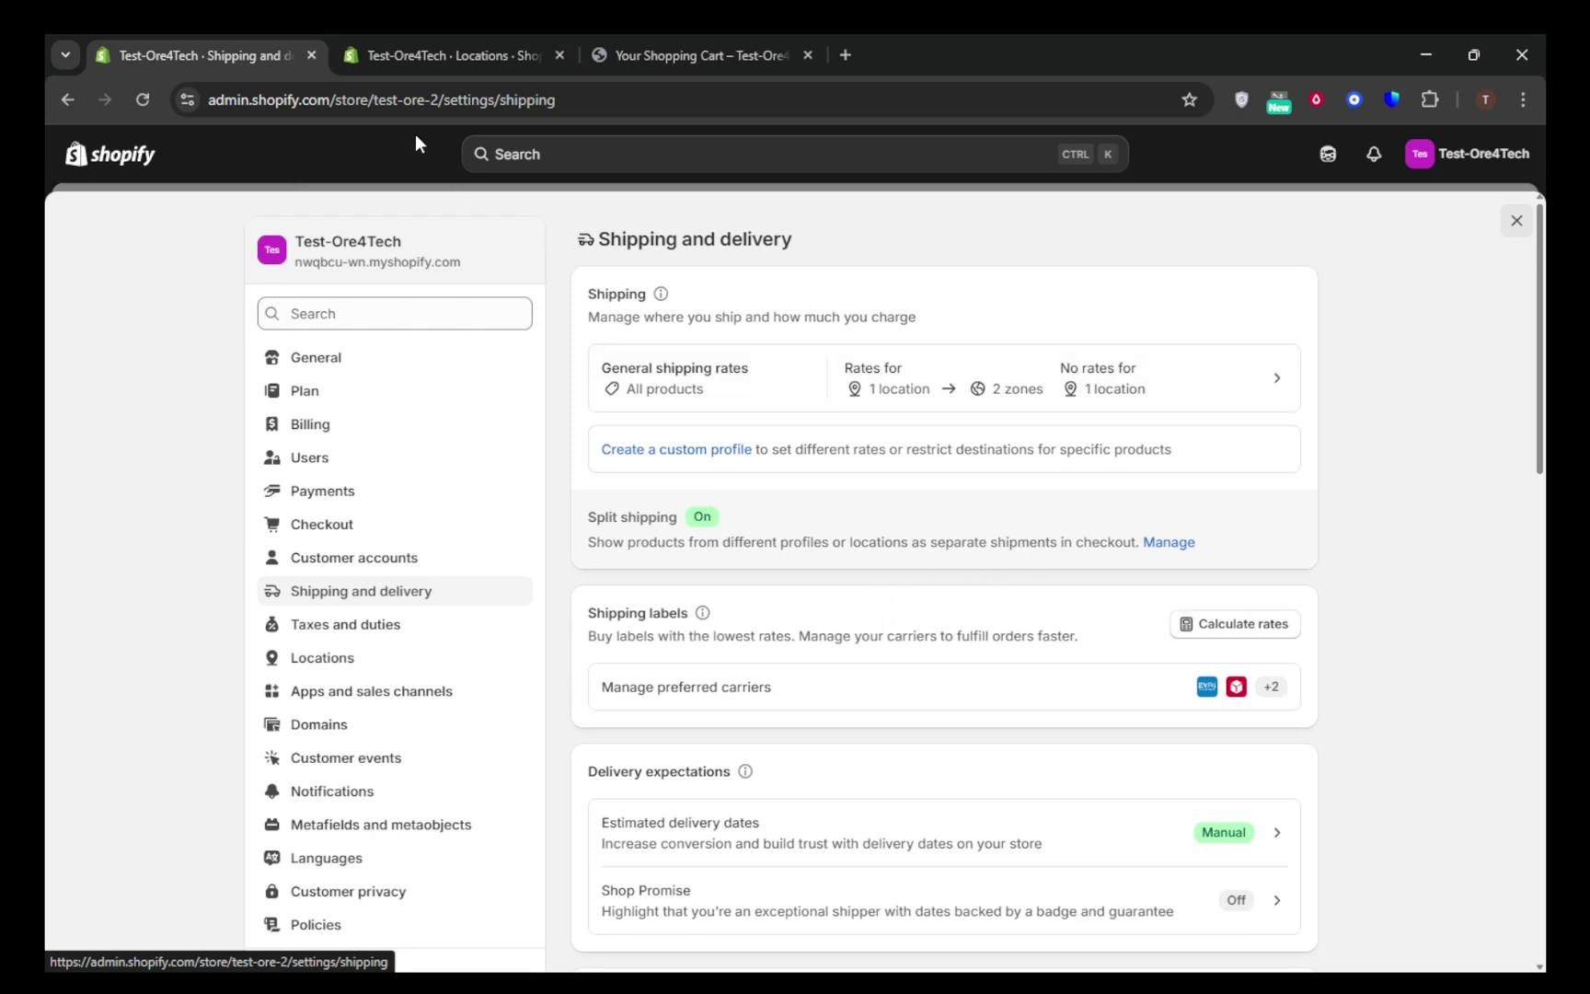
Leave the Locations settings already open in the second admin tab and look through the store's full product list
click(409, 39)
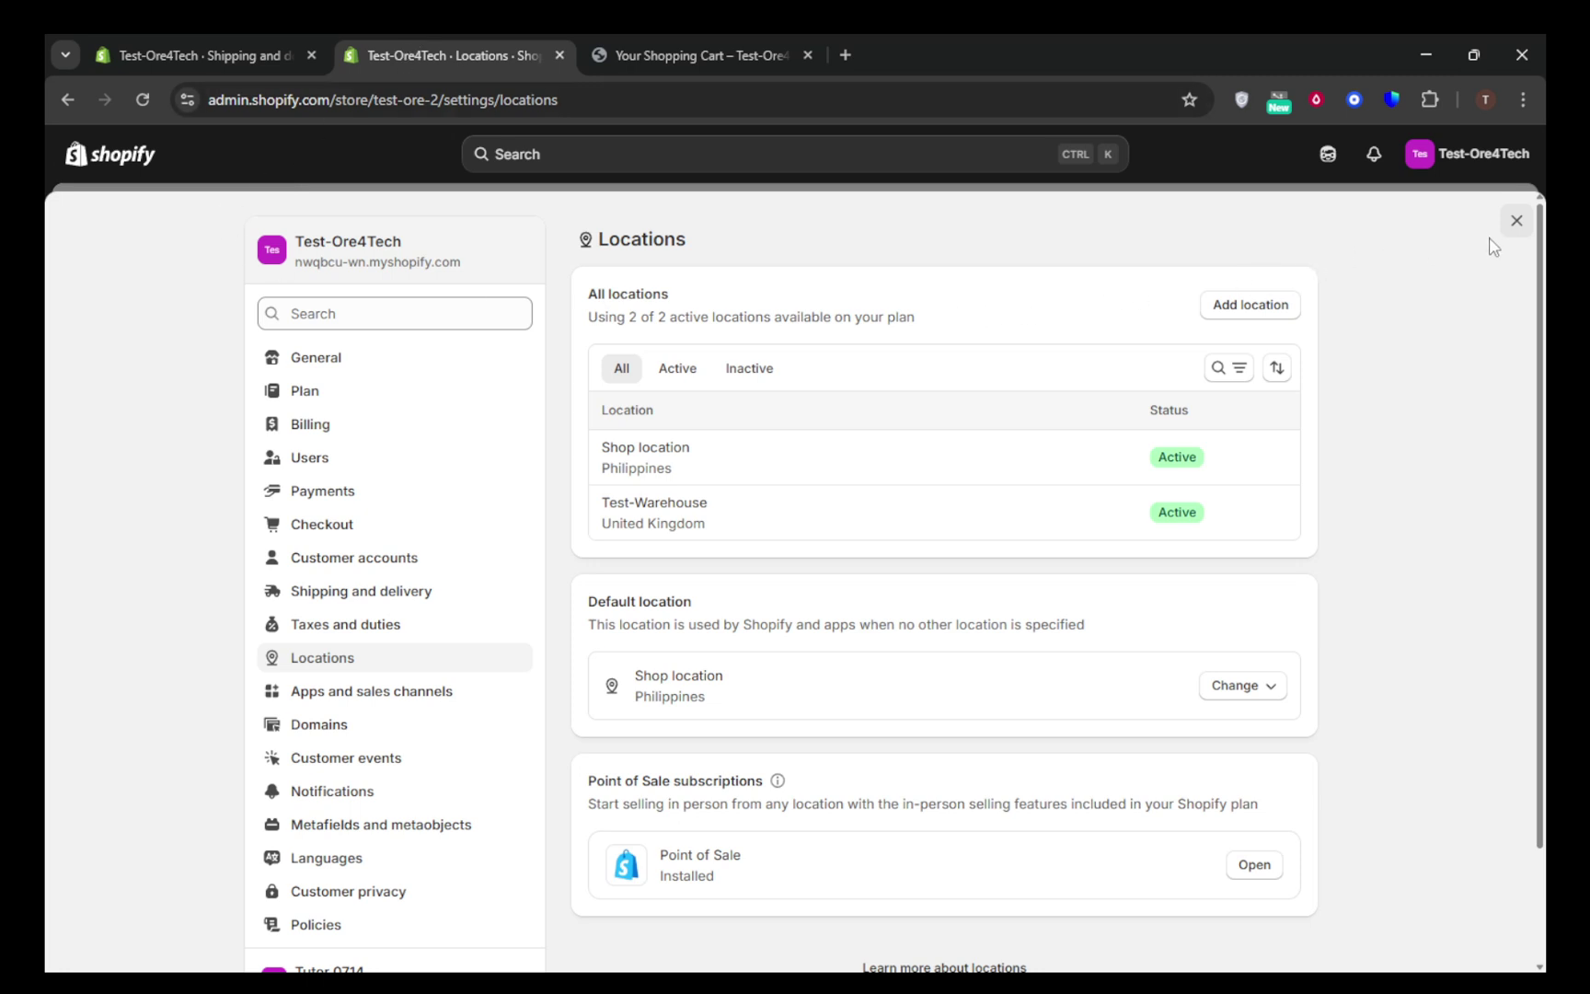
click(1514, 223)
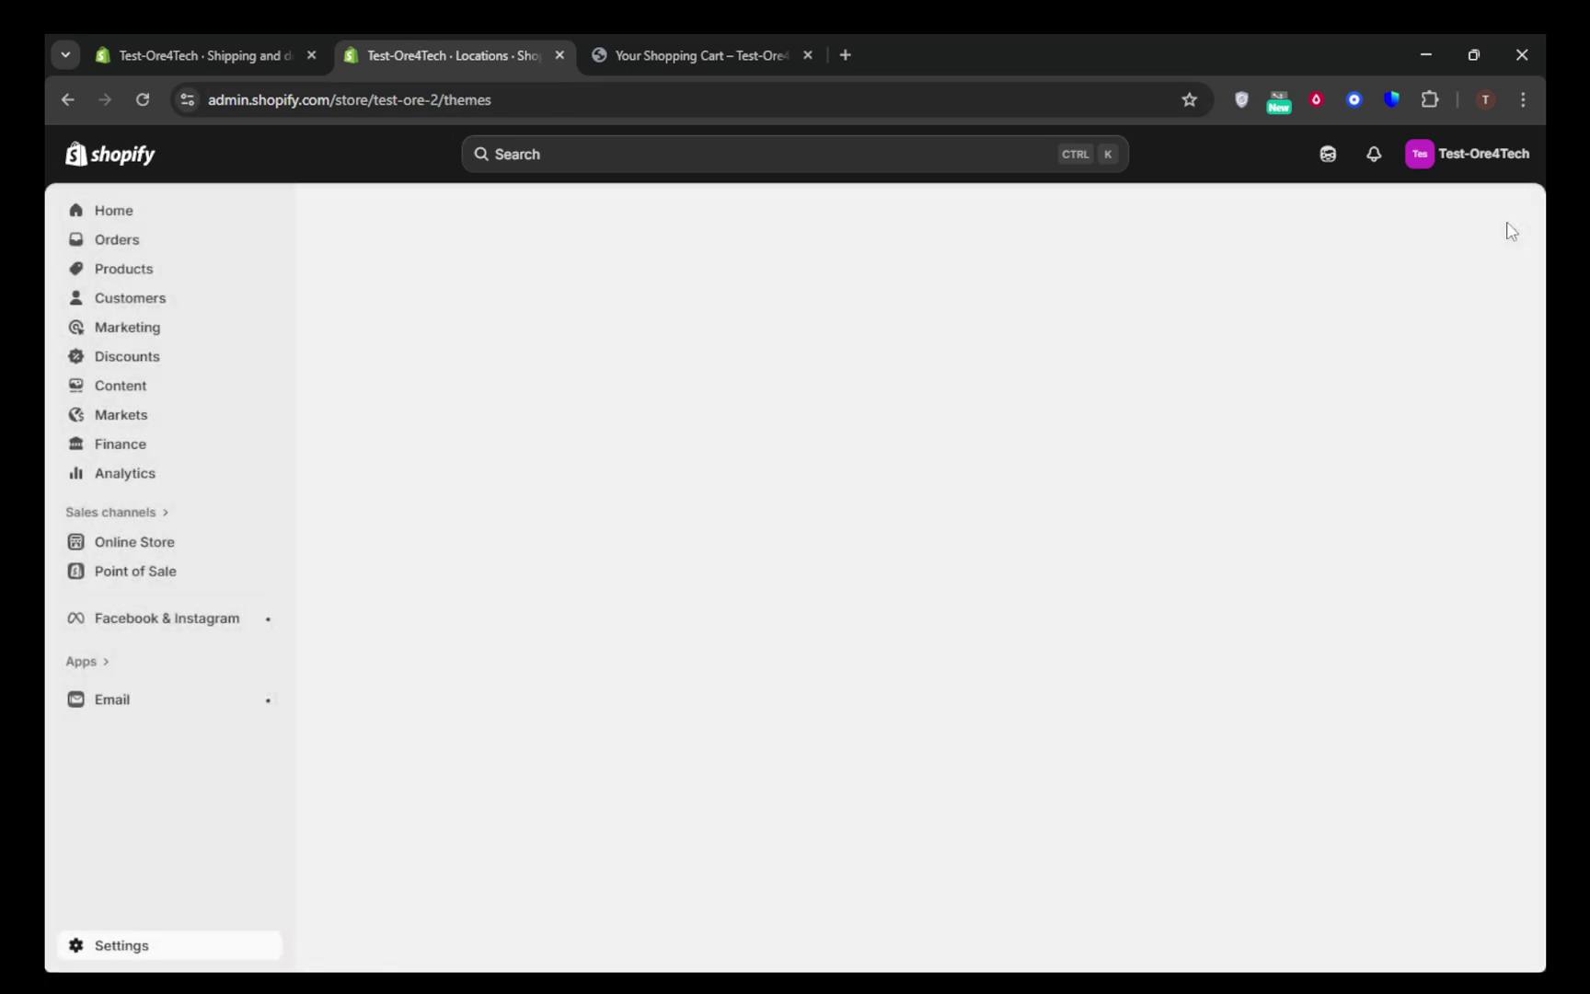
click(117, 268)
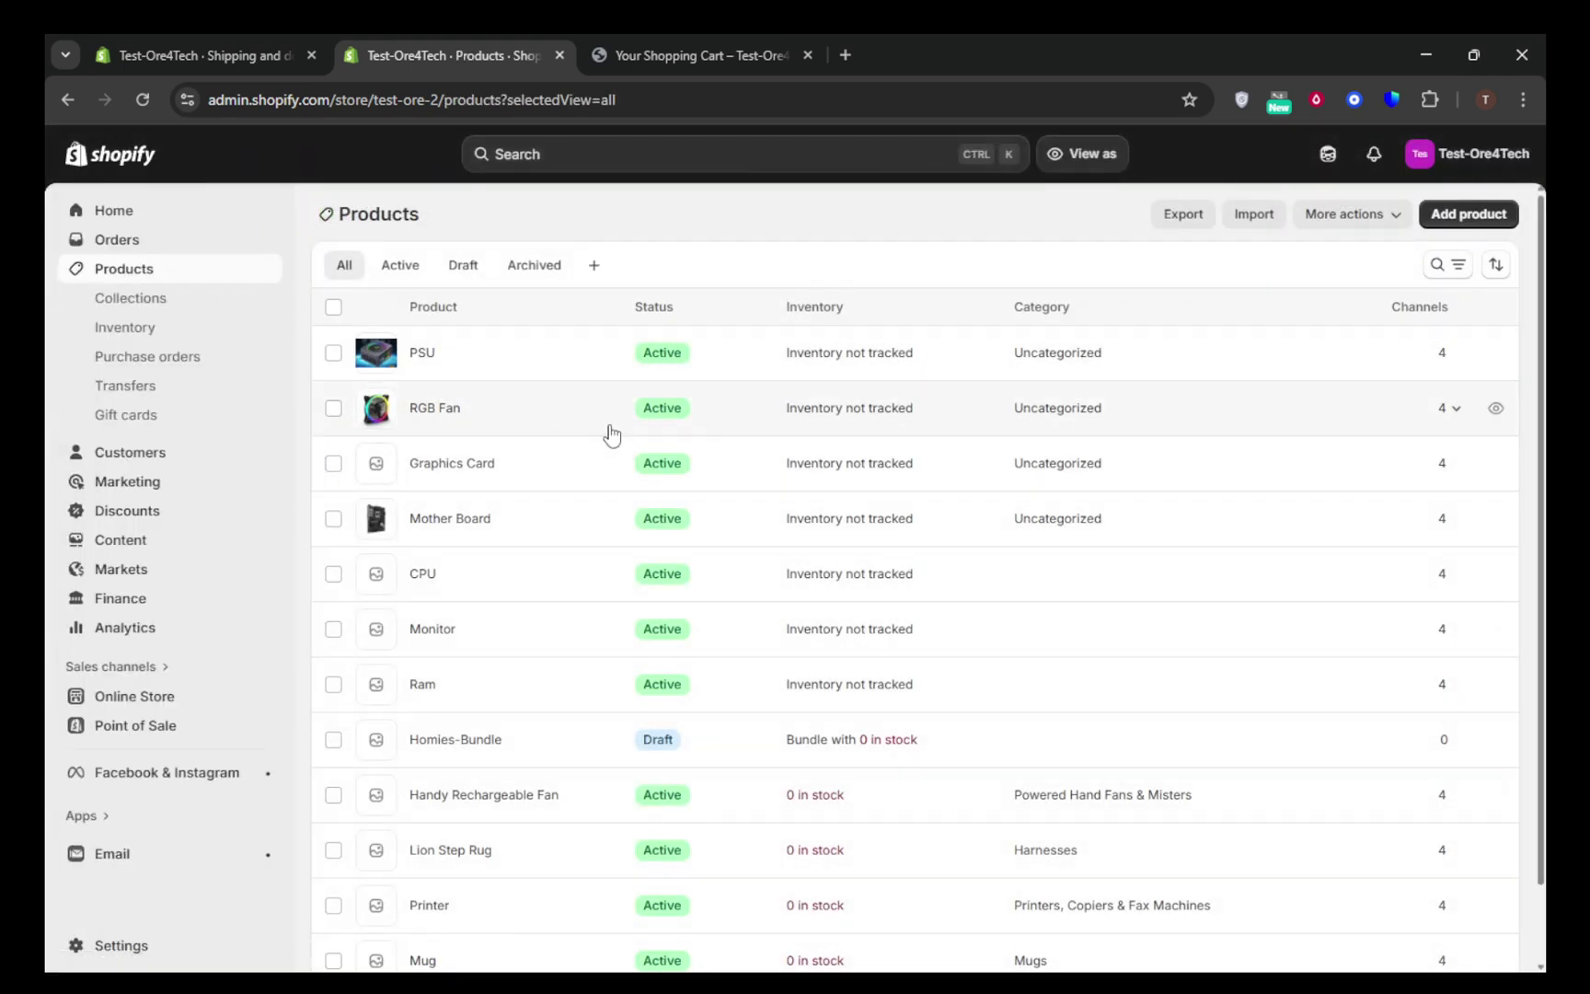
scroll(610, 455, down, 1)
scroll(589, 432, up, 2)
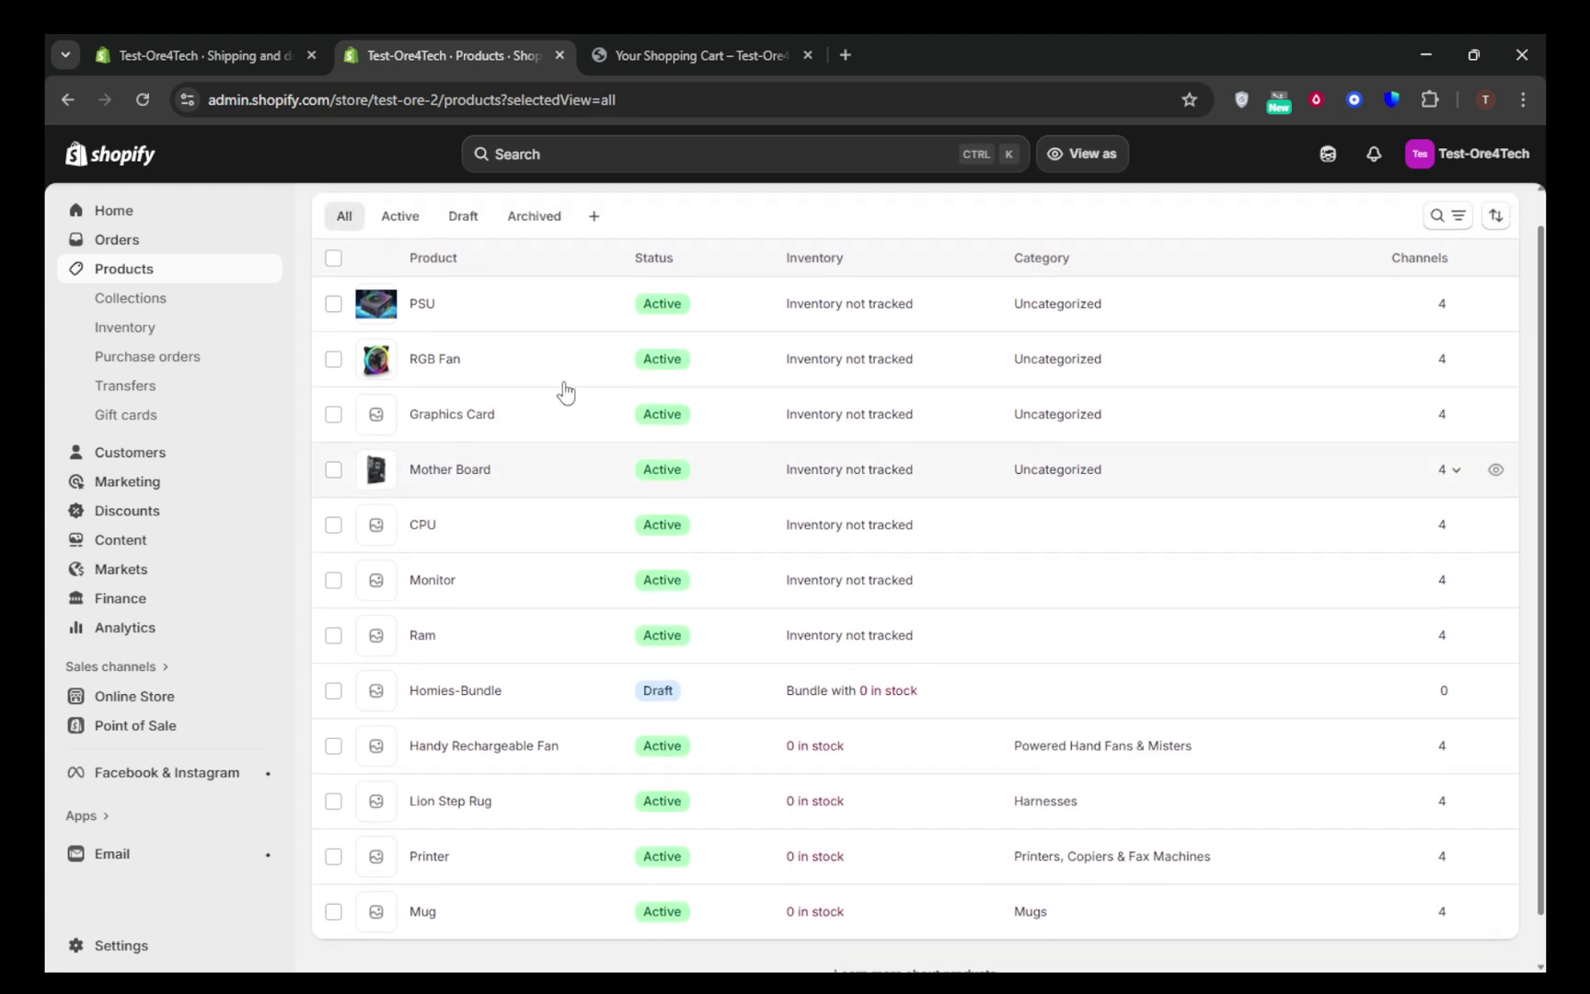
Return to the Shipping and delivery settings and inspect the Sample box package's type, dimensions and empty weight, then cancel the edit
click(246, 55)
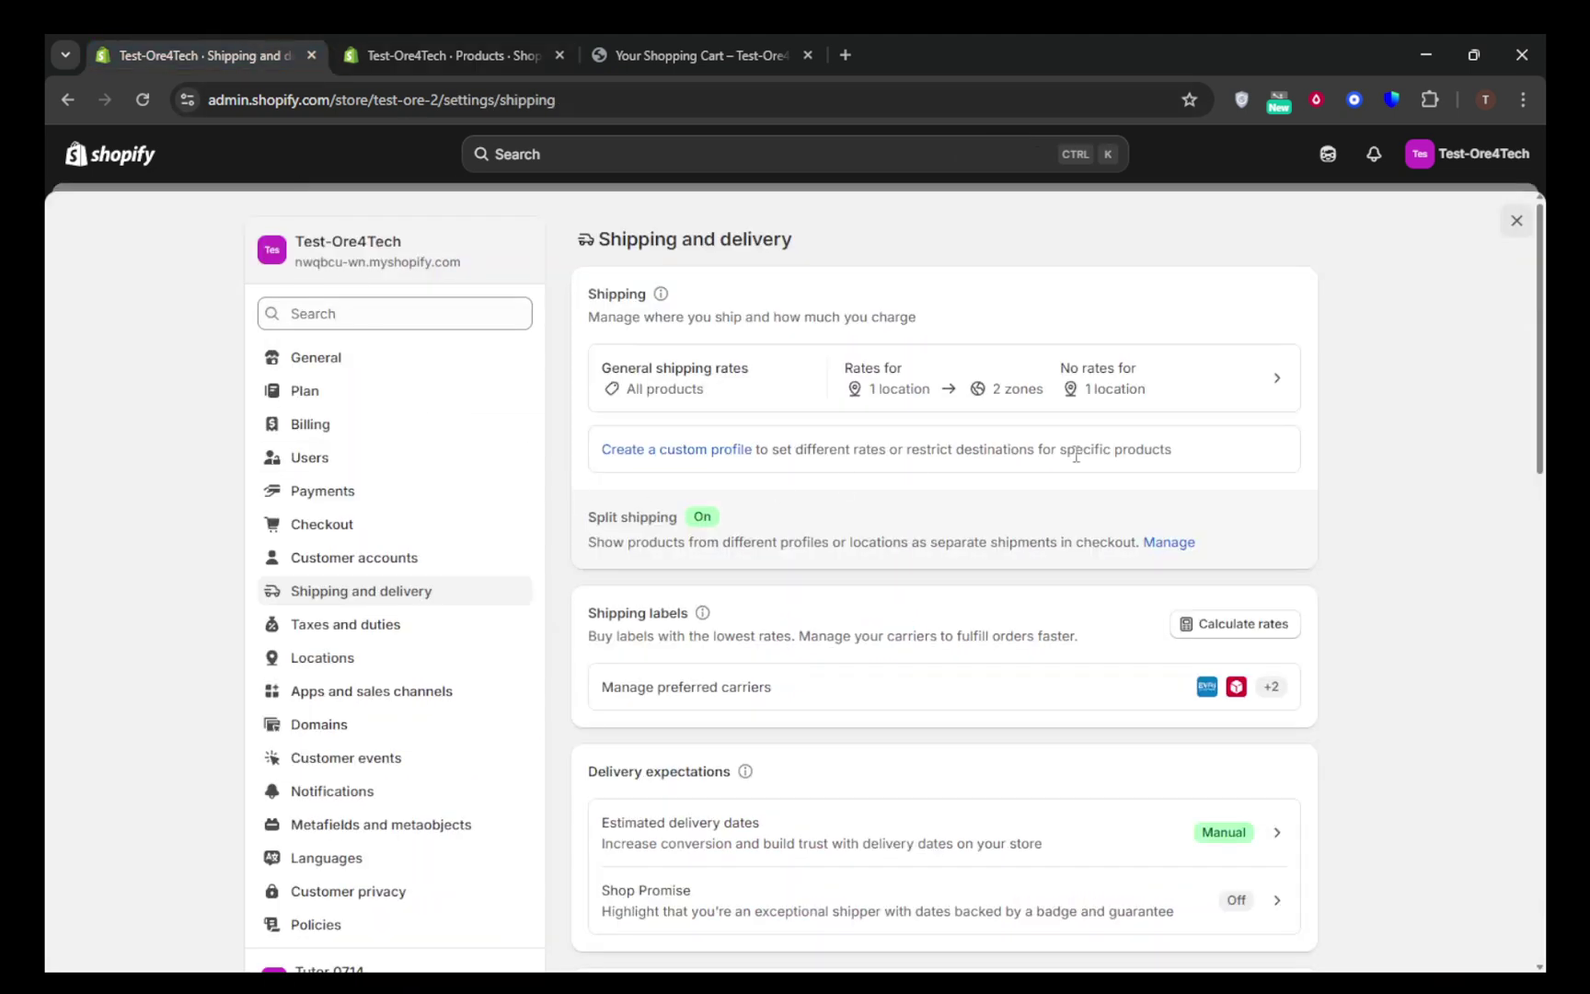
scroll(1328, 515, down, 5)
scroll(1325, 539, down, 5)
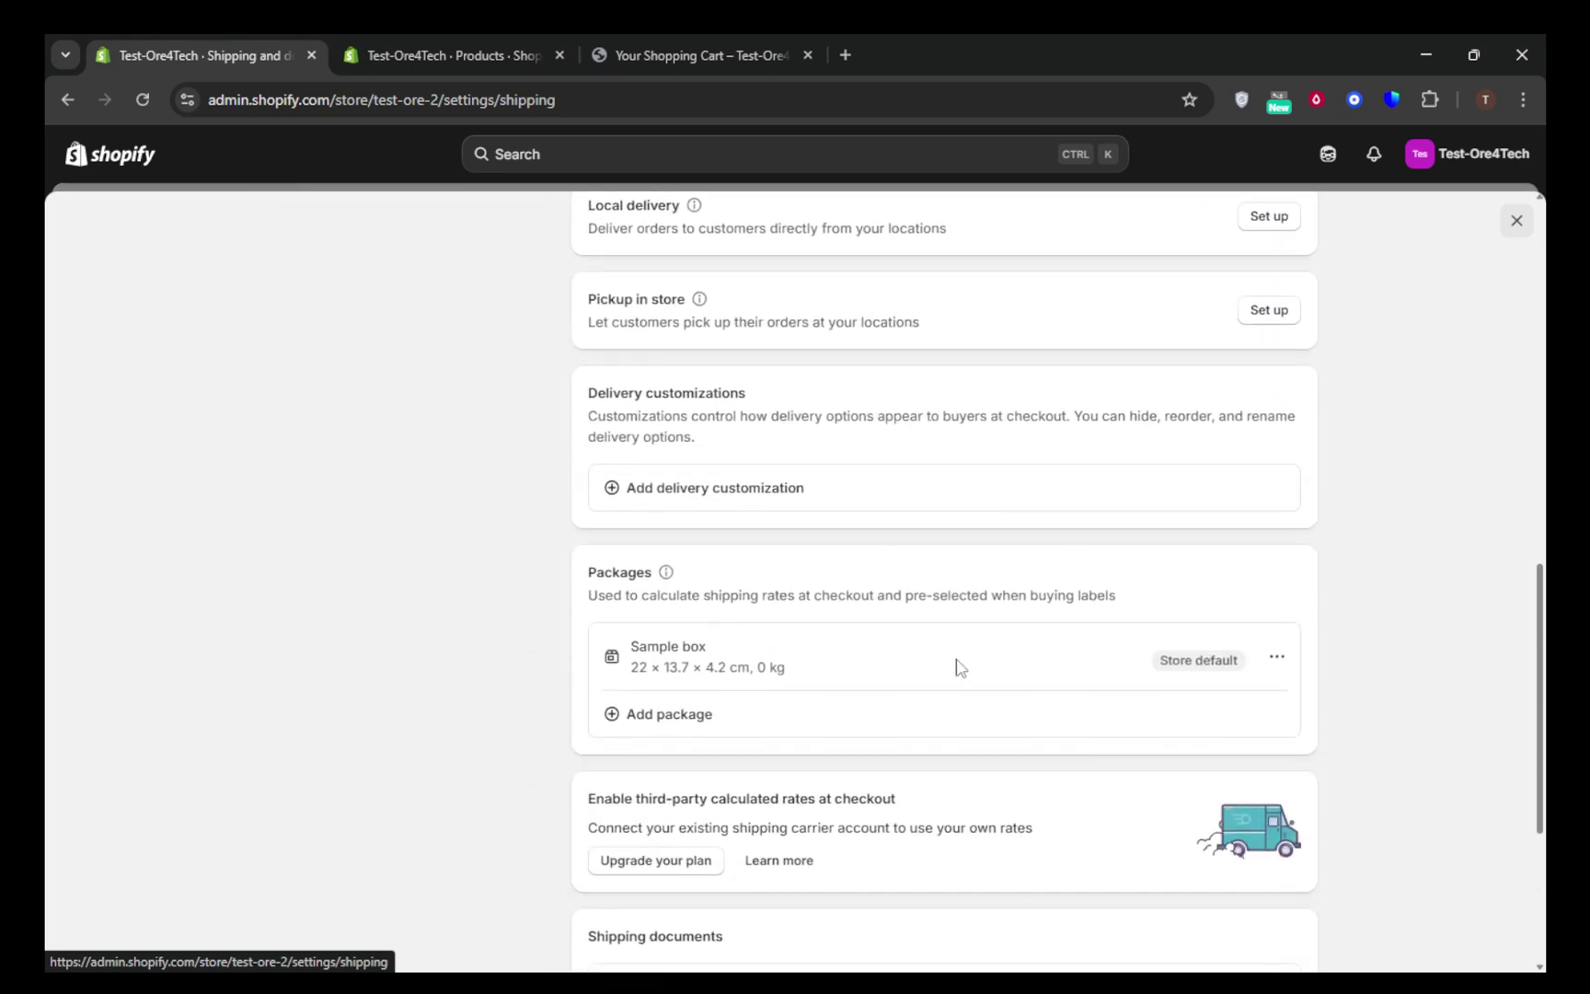
click(1277, 660)
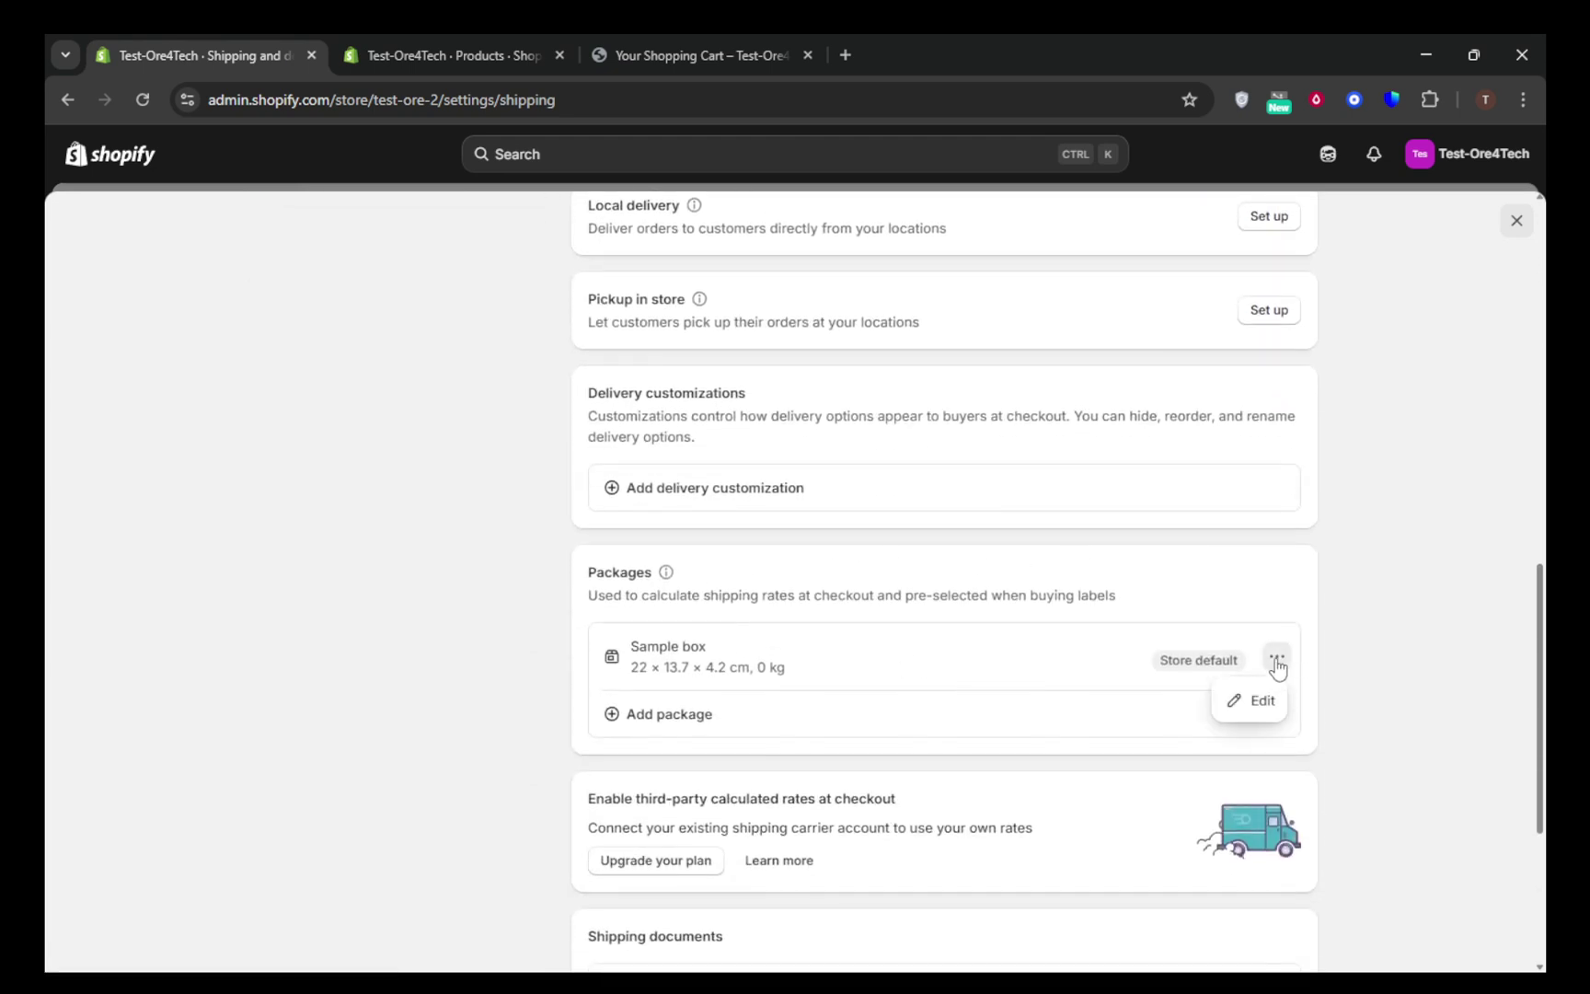
click(1241, 714)
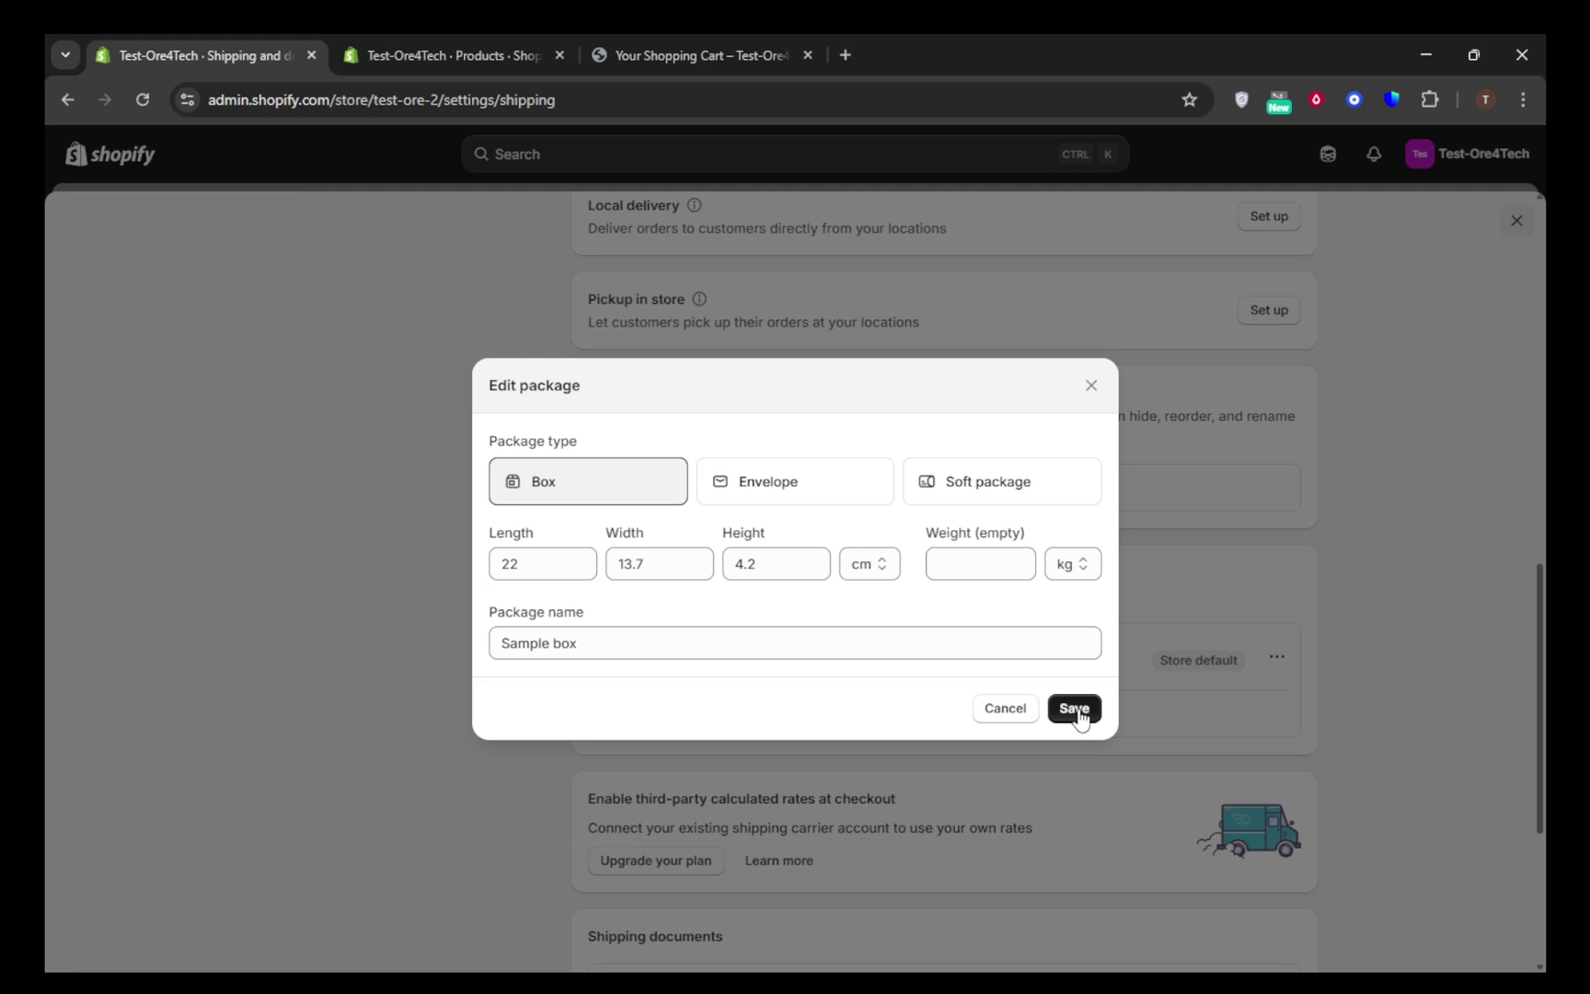
click(1004, 709)
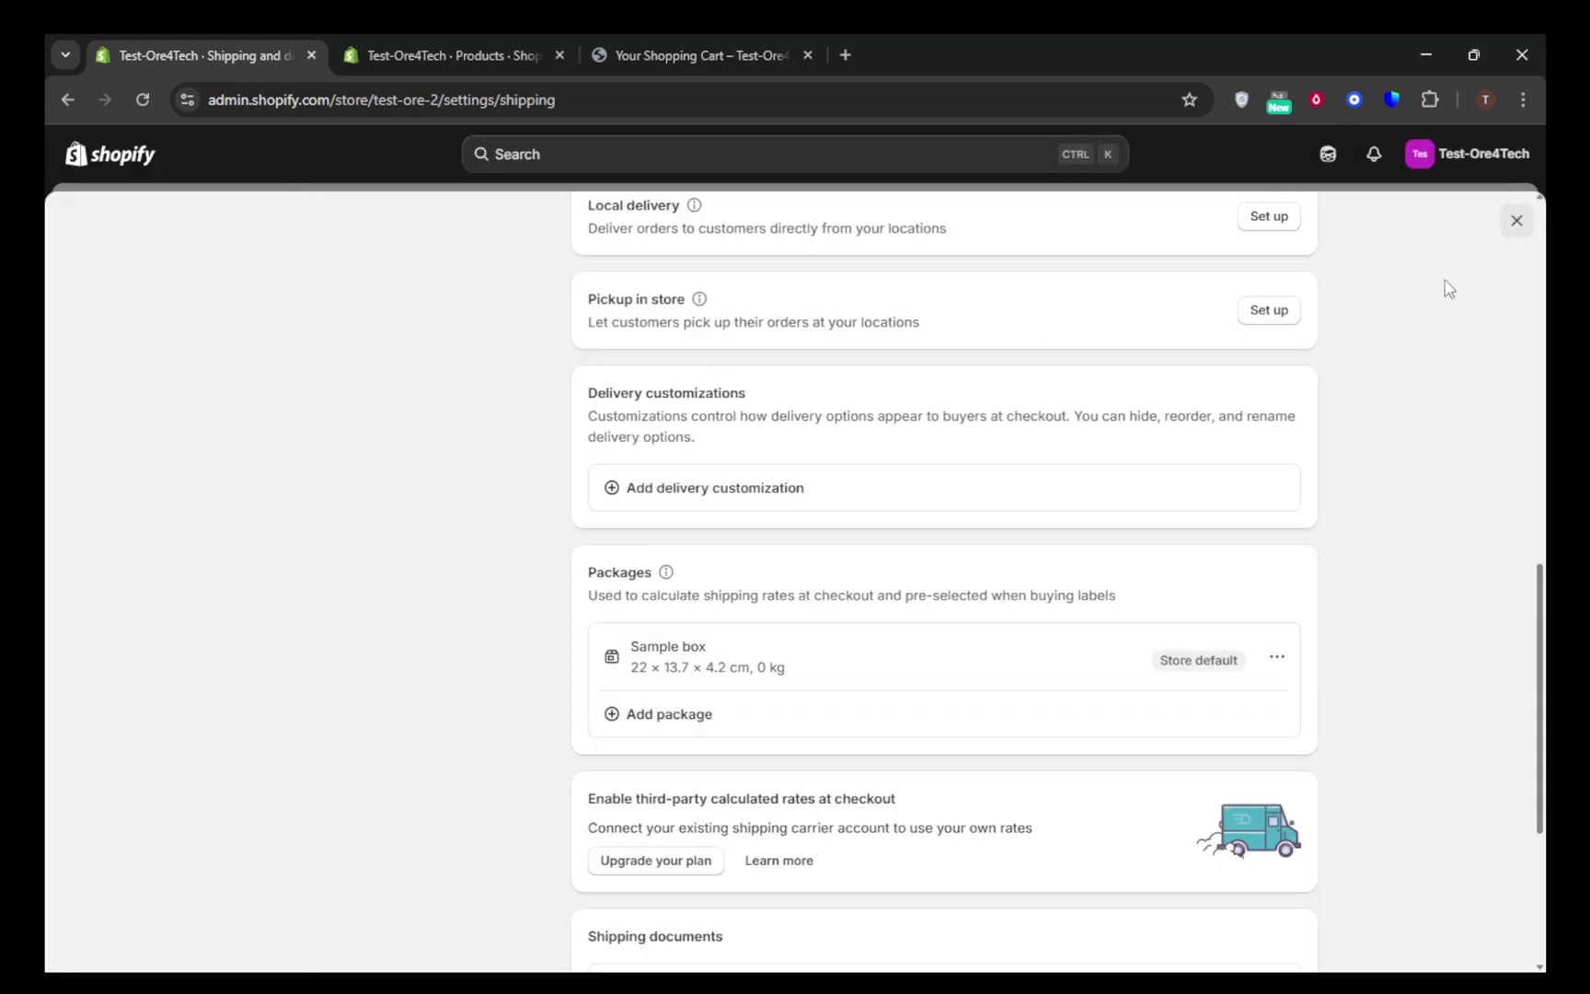
Close the shipping settings, open the store's Locations settings, and review the location list and the default location
click(1506, 233)
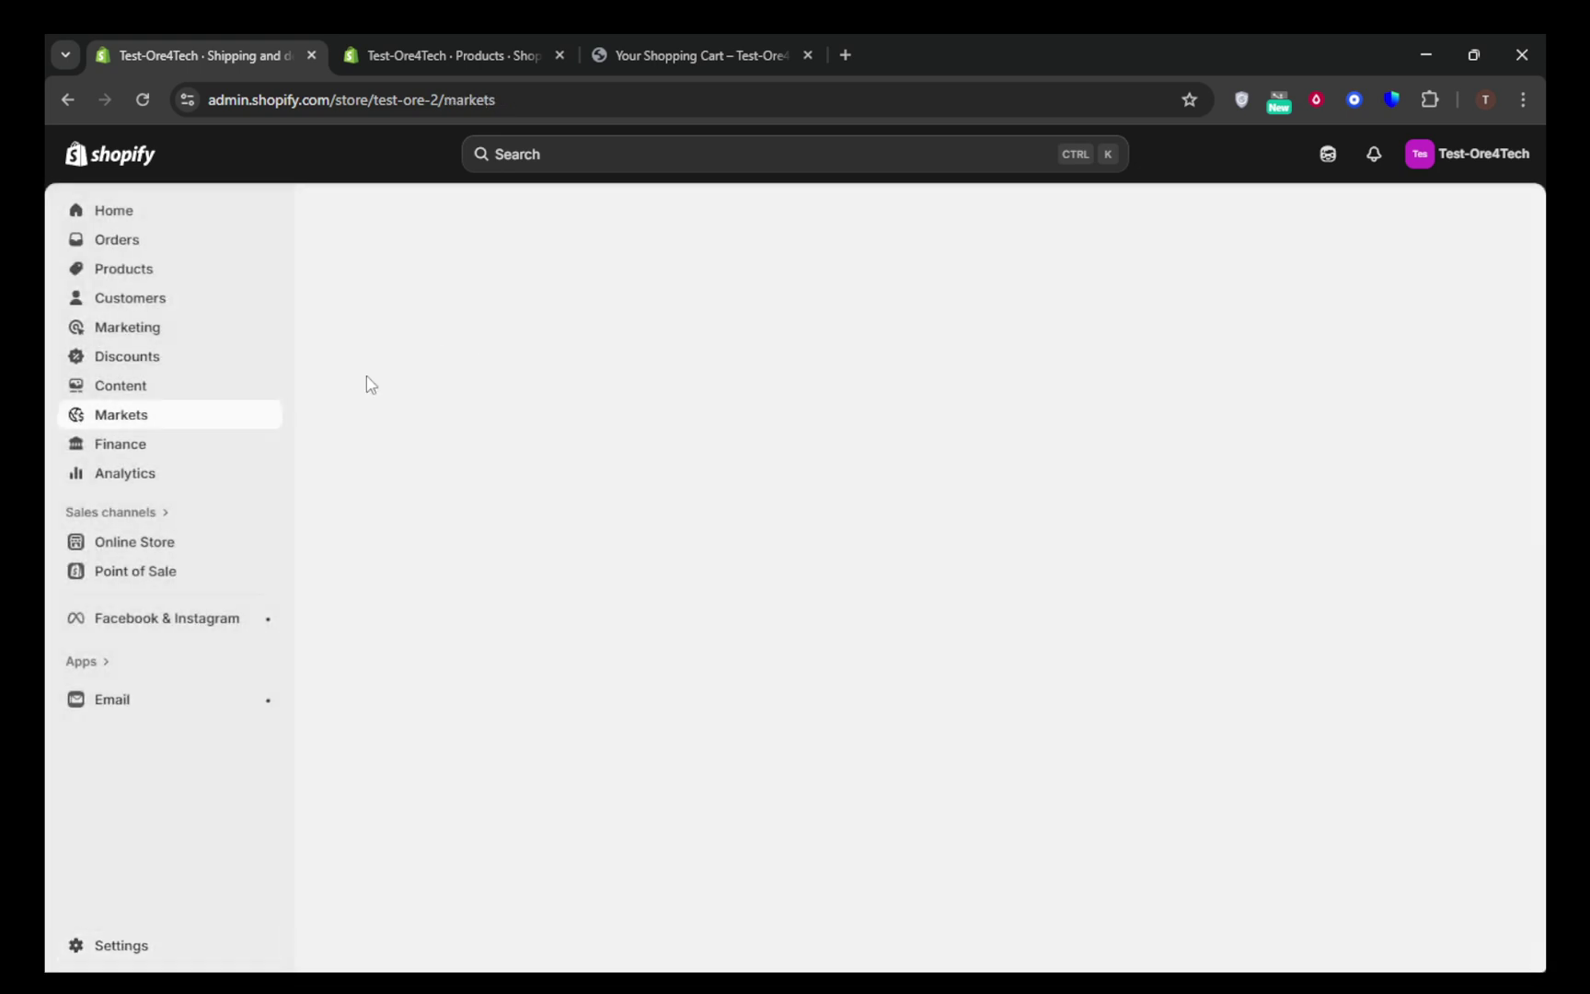
click(95, 945)
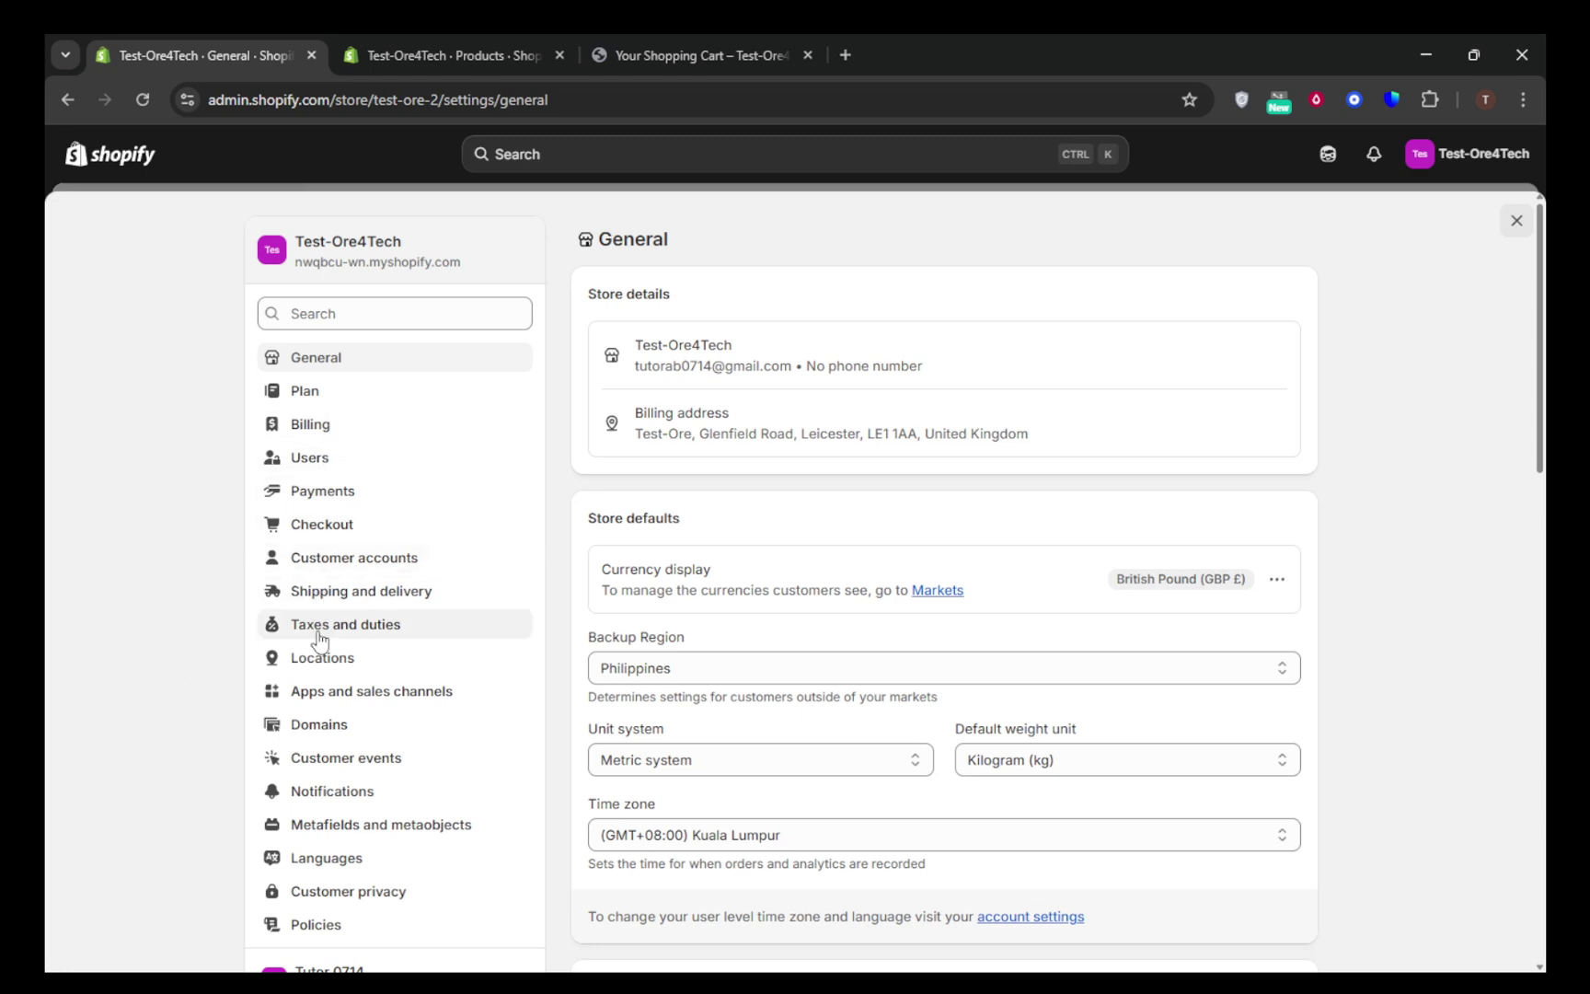
click(331, 674)
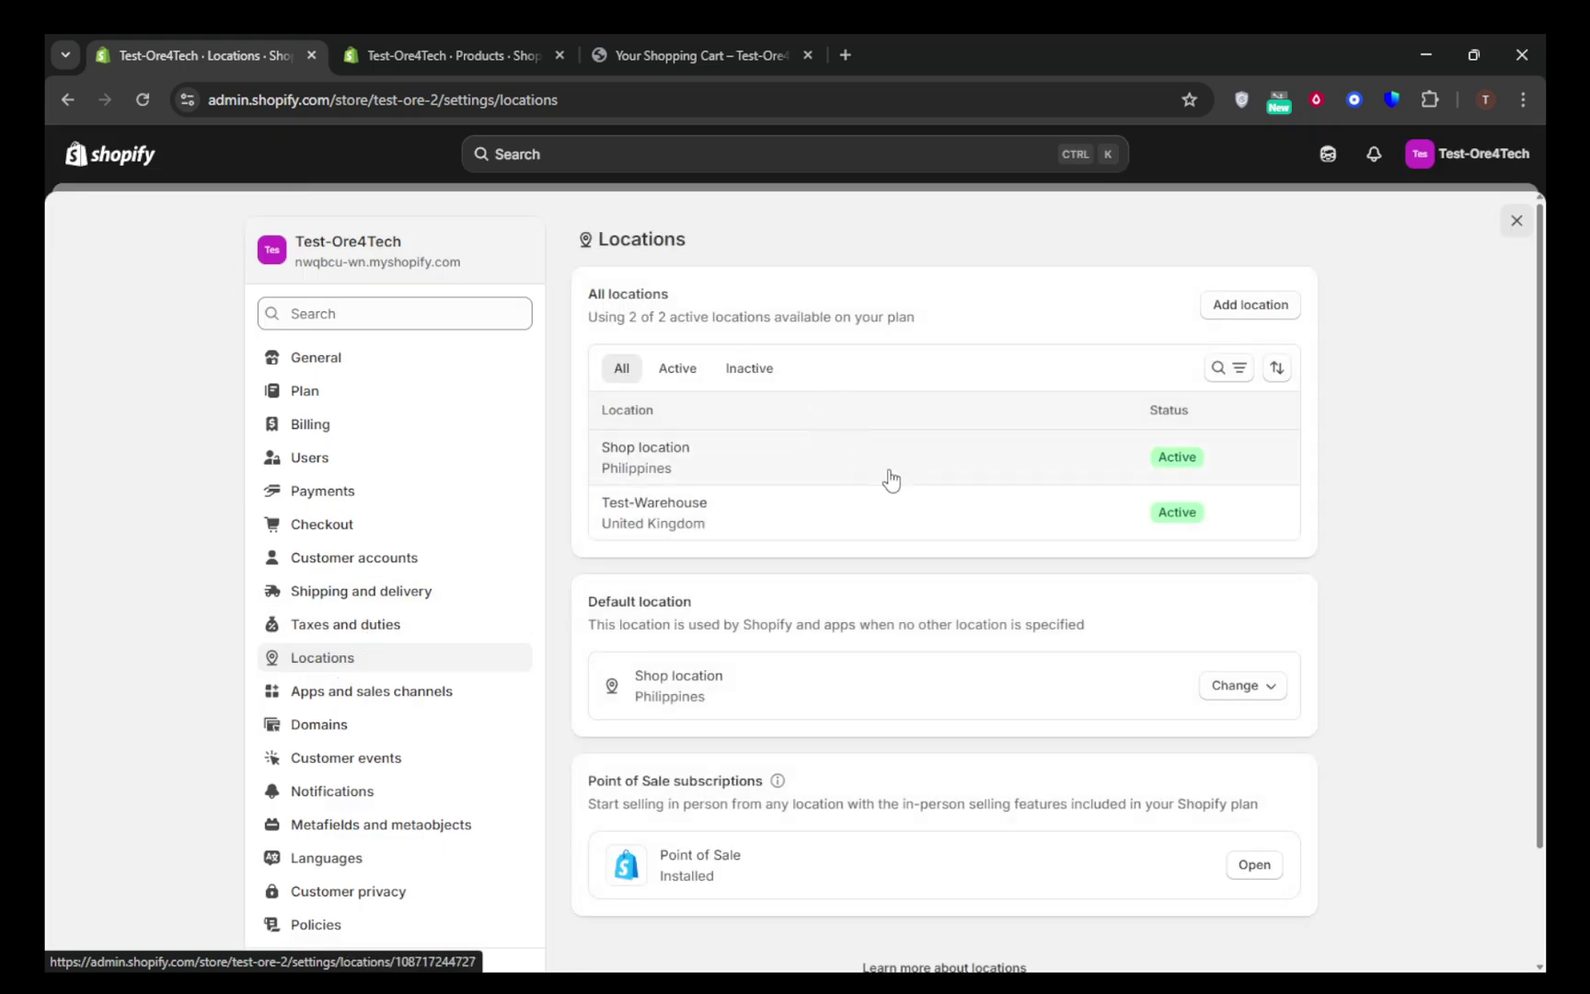
scroll(890, 508, down, 2)
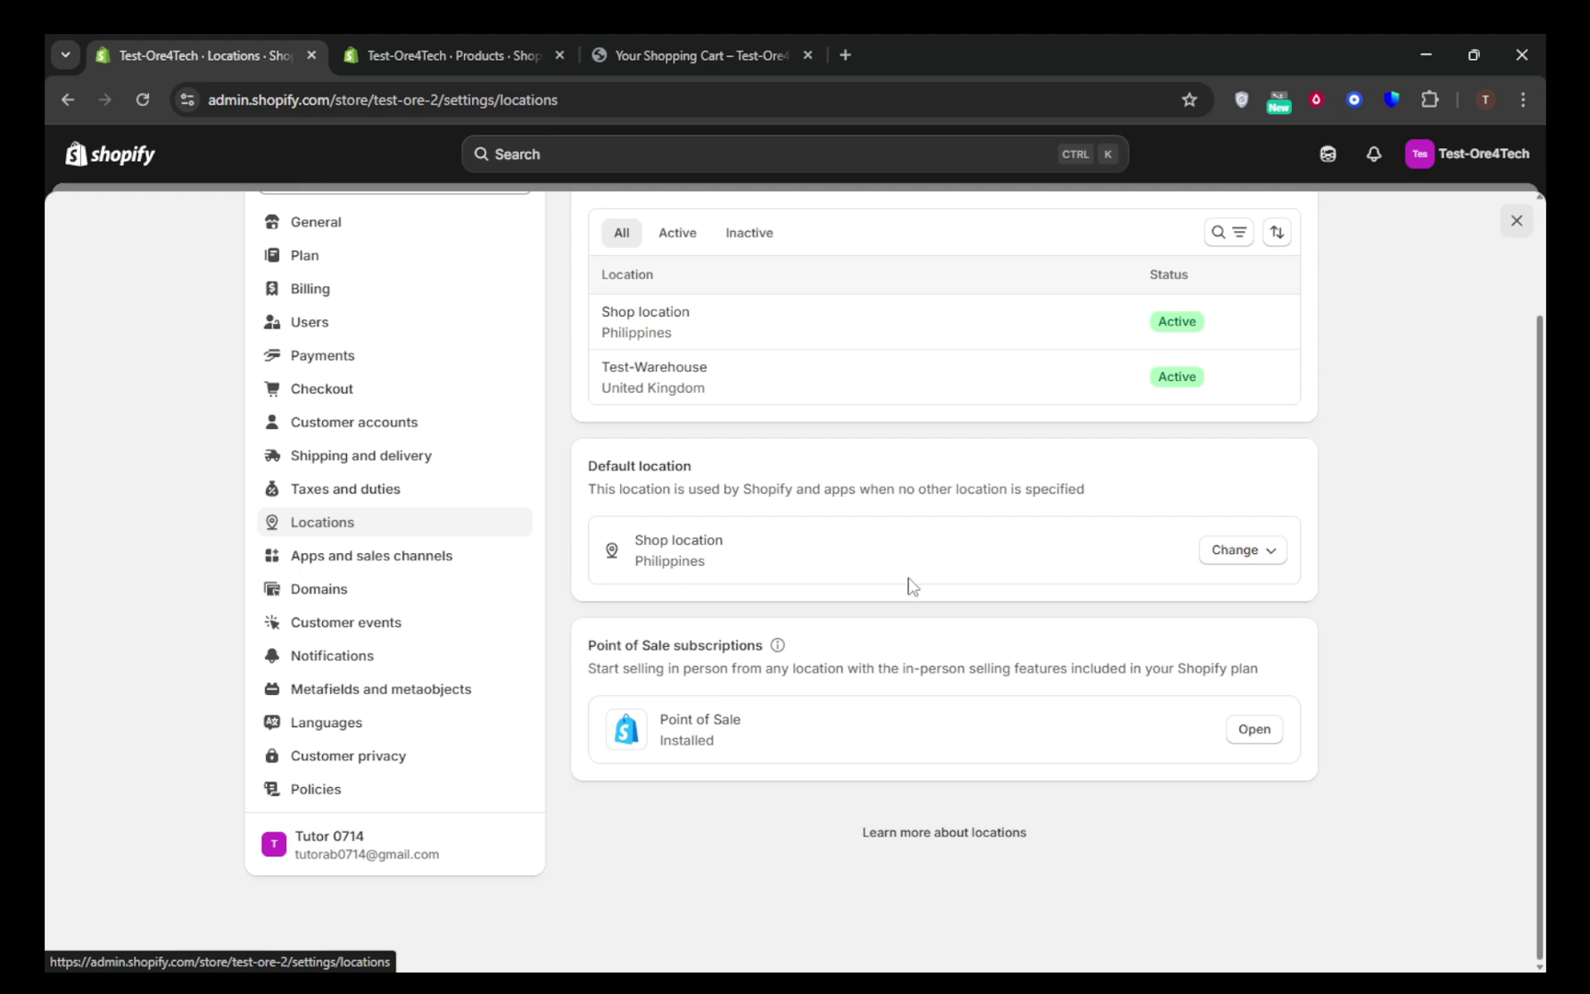
scroll(911, 579, up, 3)
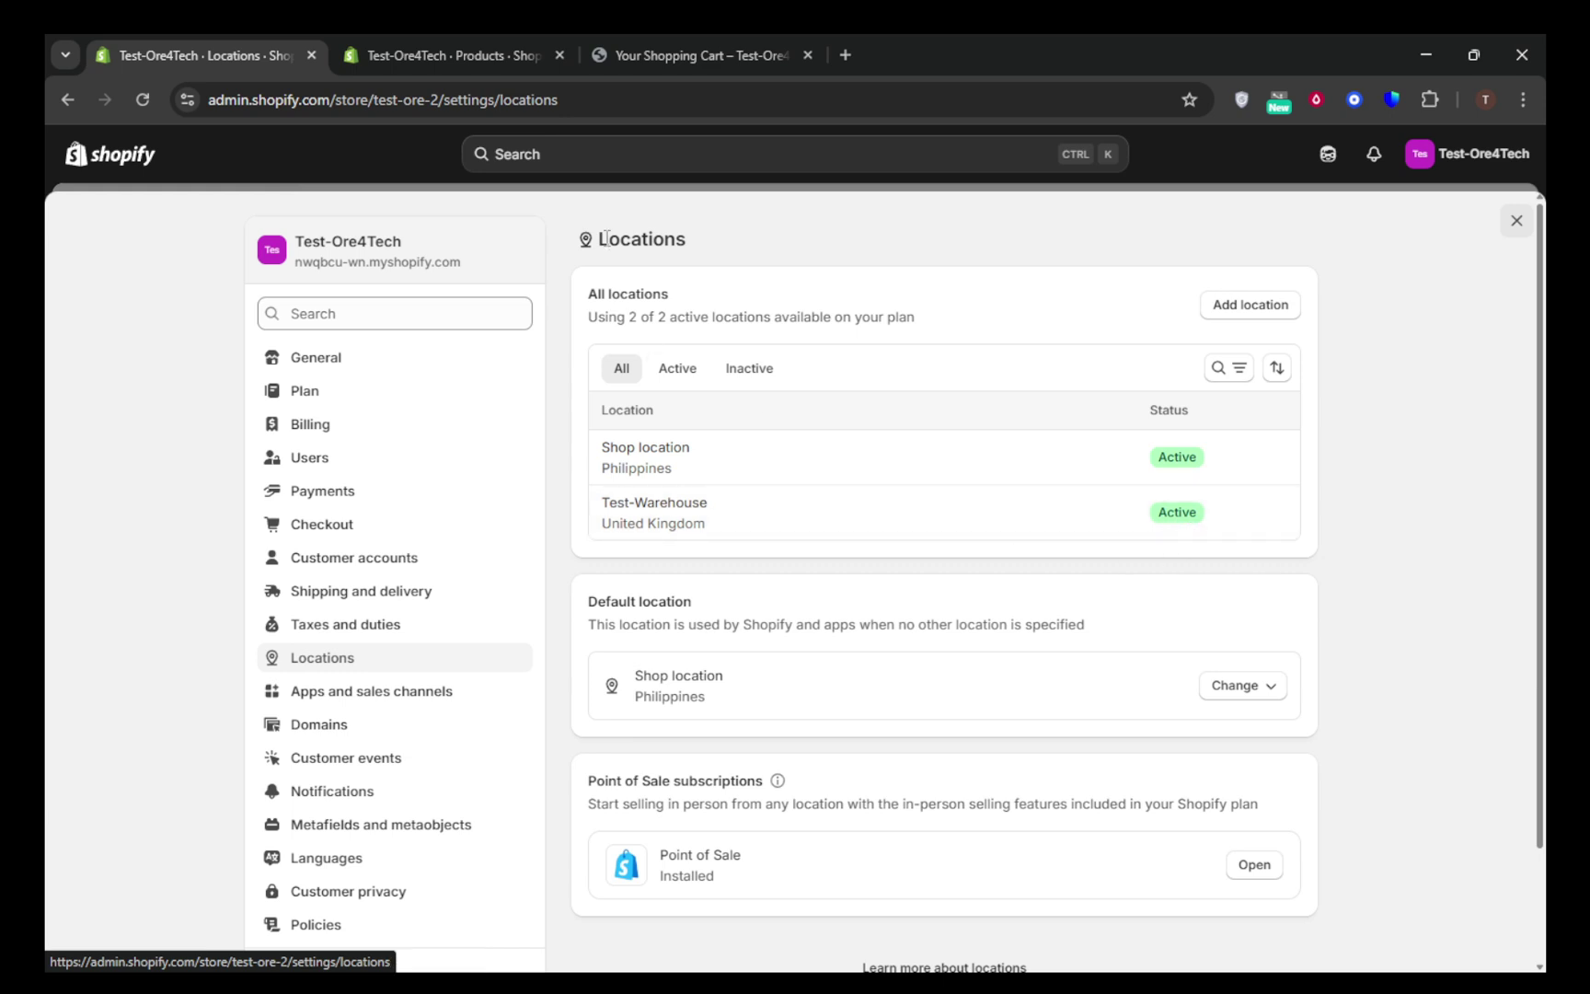
Switch to the storefront's shopping cart and review its products, quantities, estimated total and checkout area
click(655, 46)
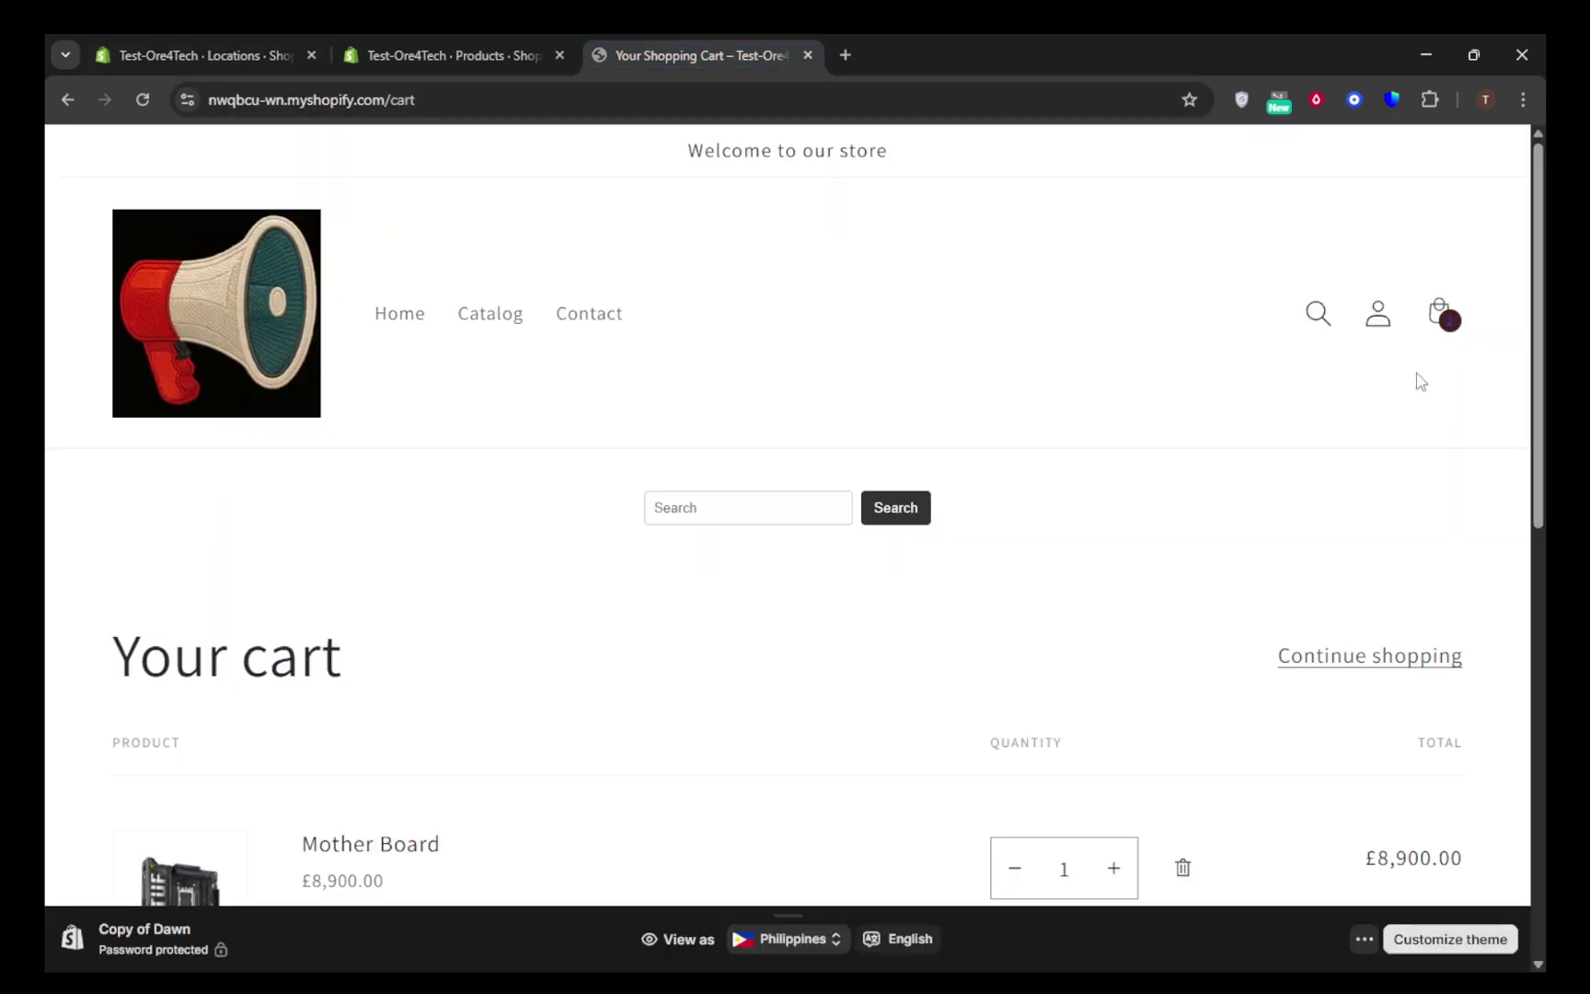
click(1439, 314)
scroll(1030, 493, down, 5)
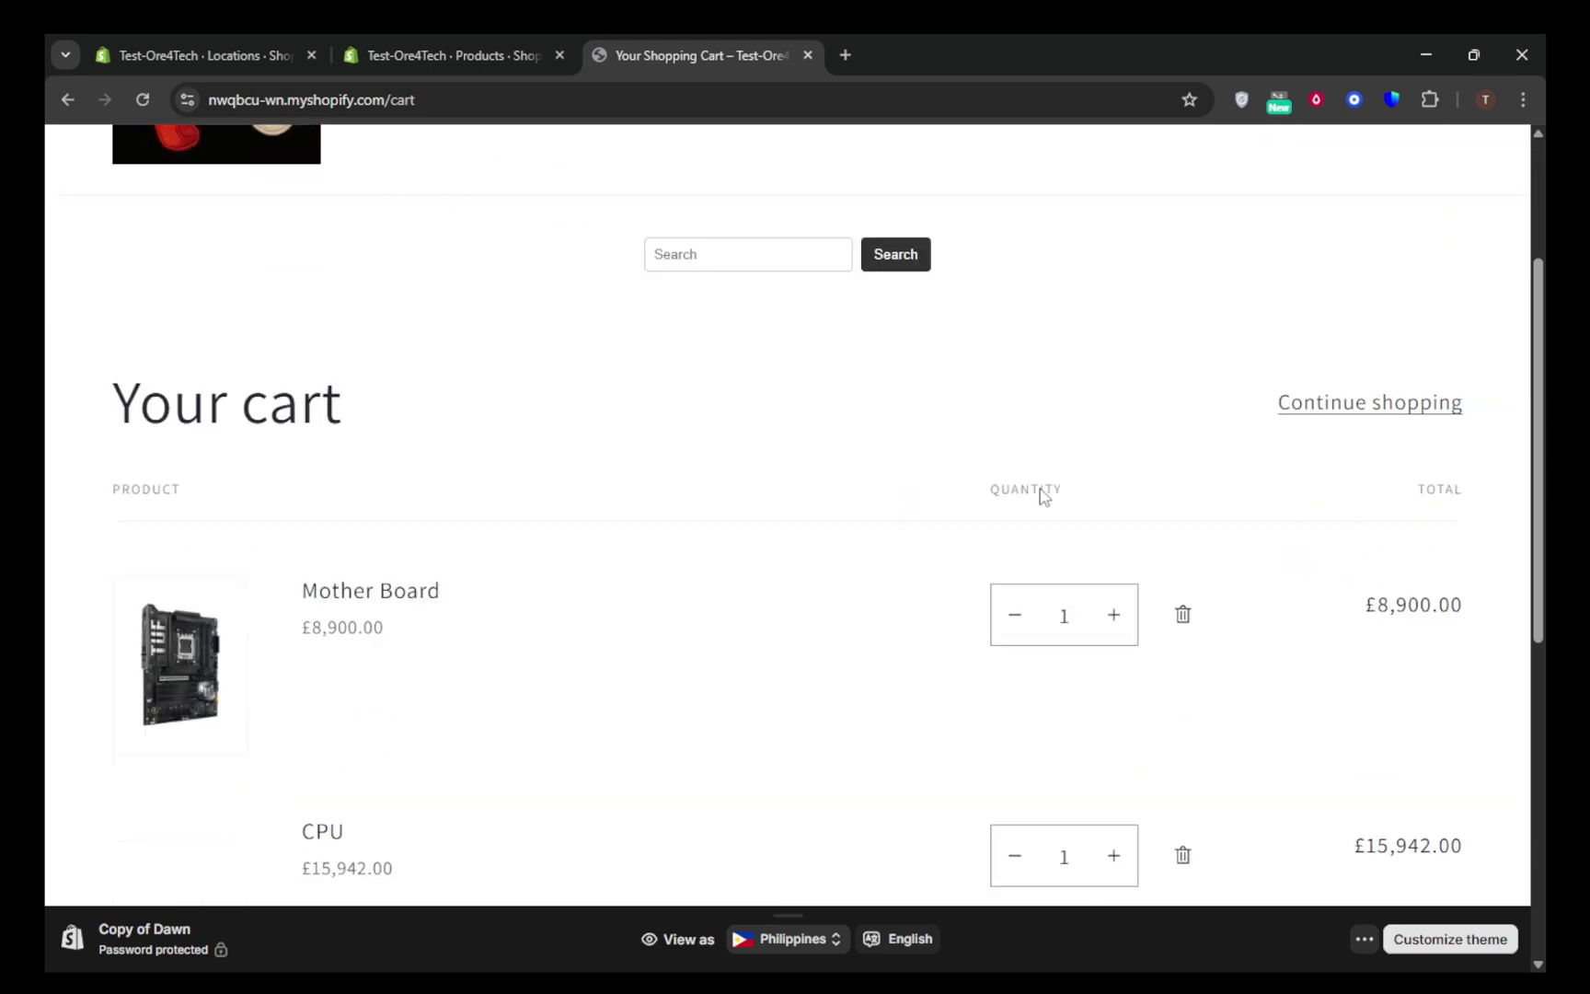
scroll(1023, 492, down, 6)
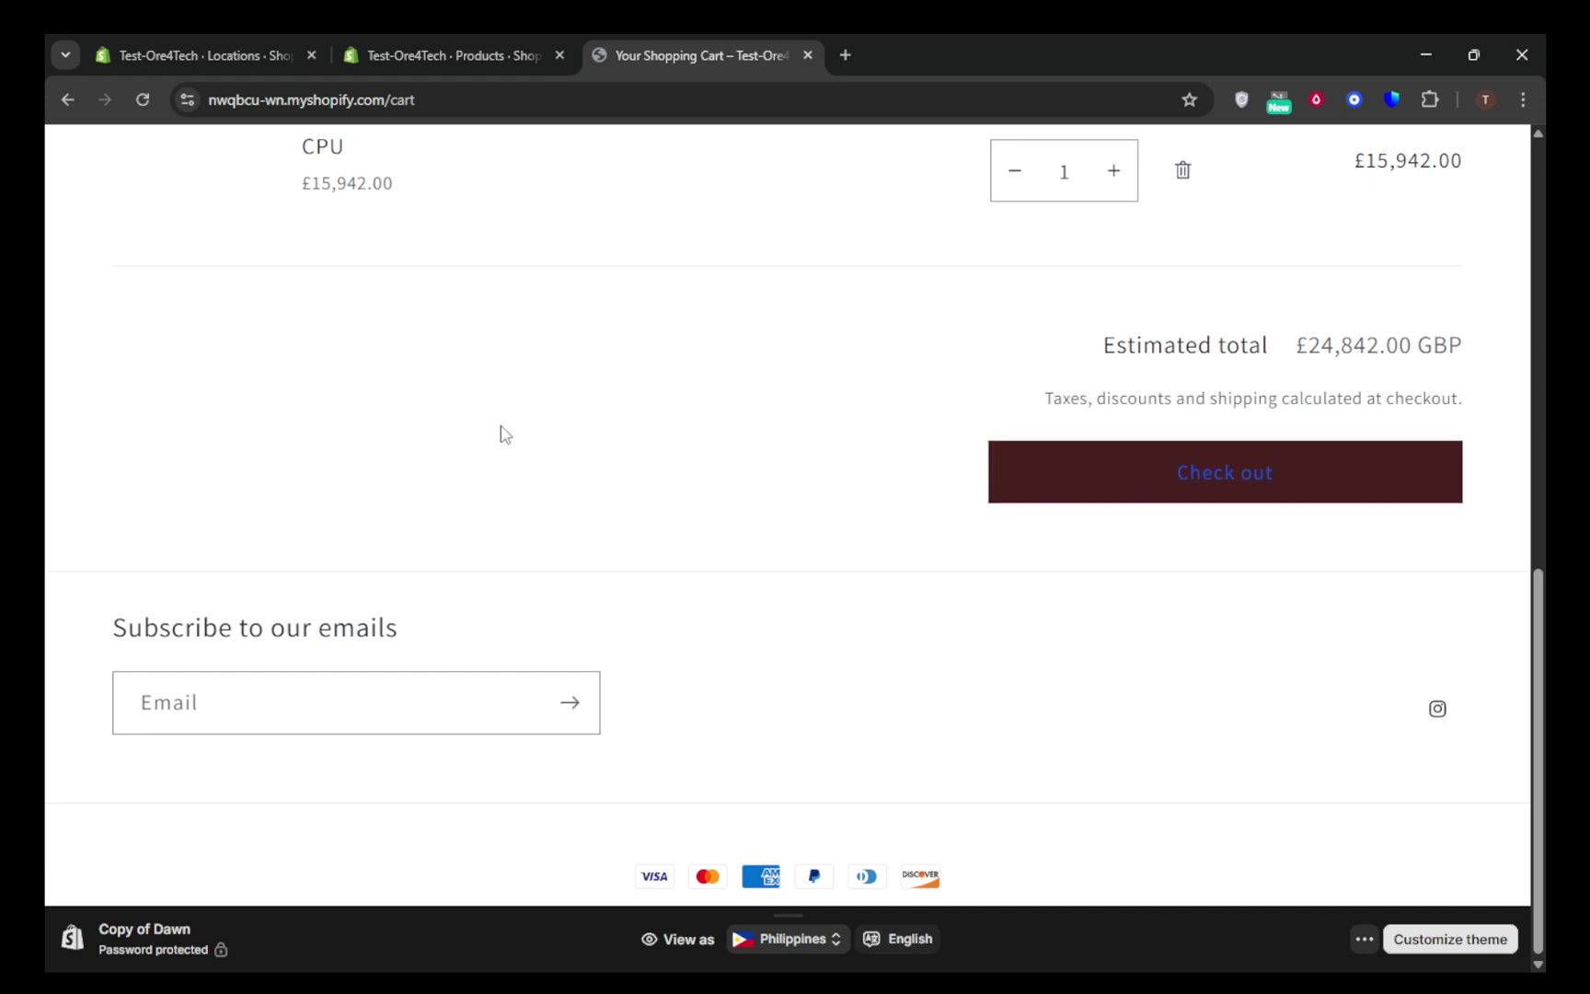
Return to the admin's Locations settings and view the Default location section
click(203, 44)
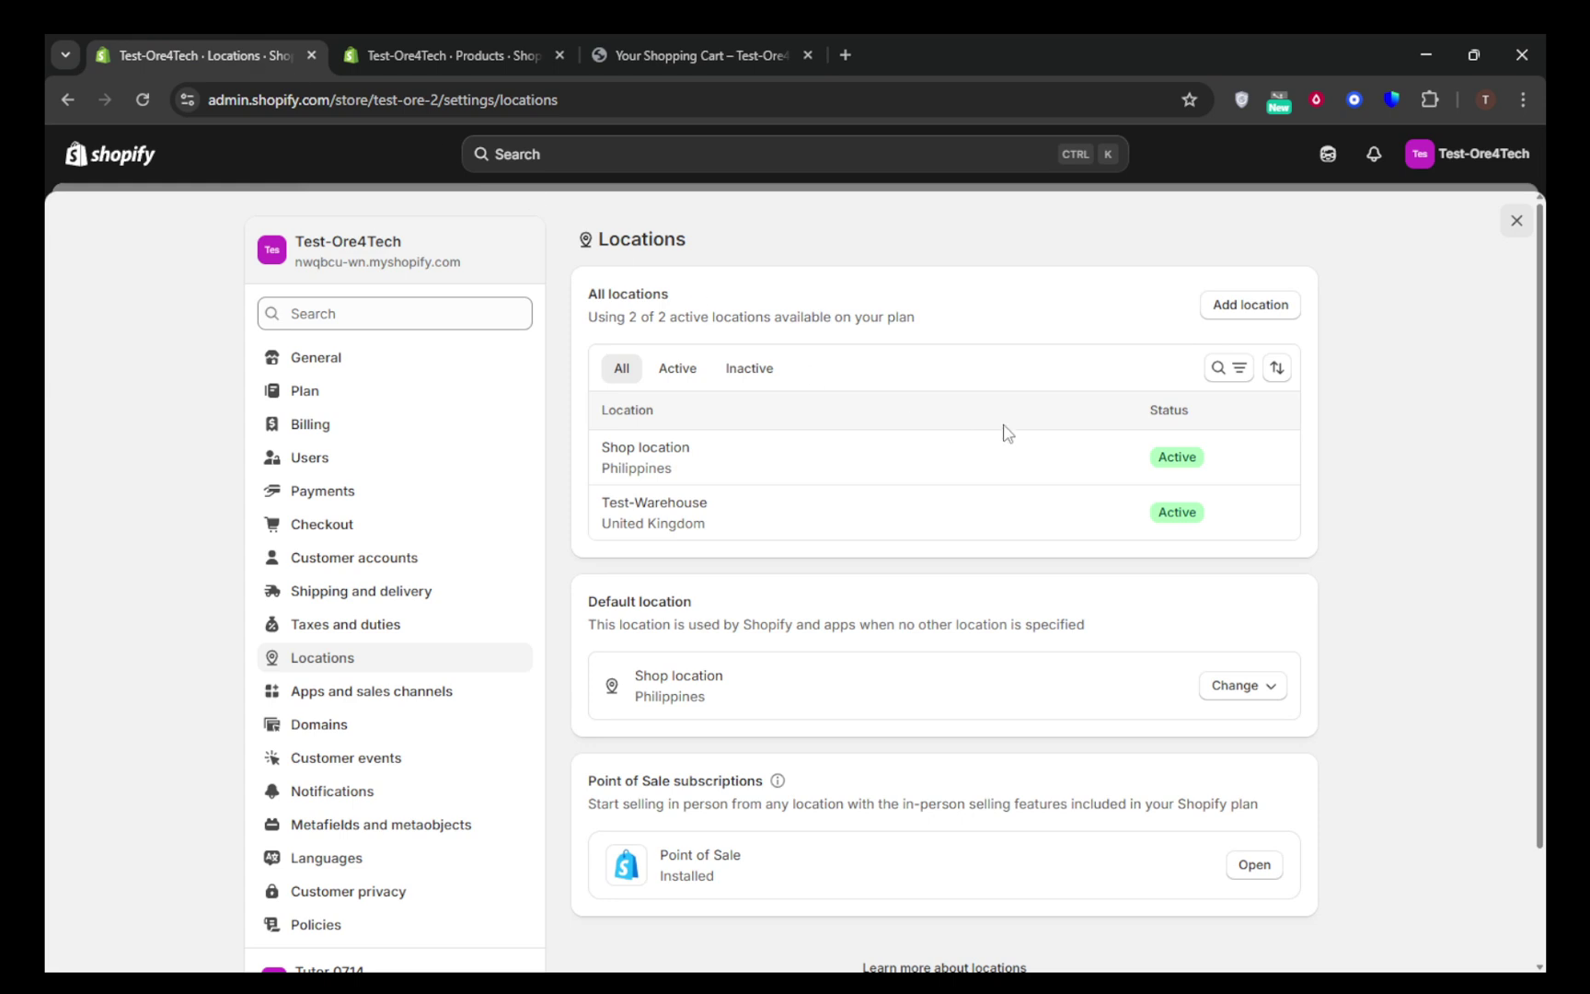
scroll(1334, 497, down, 3)
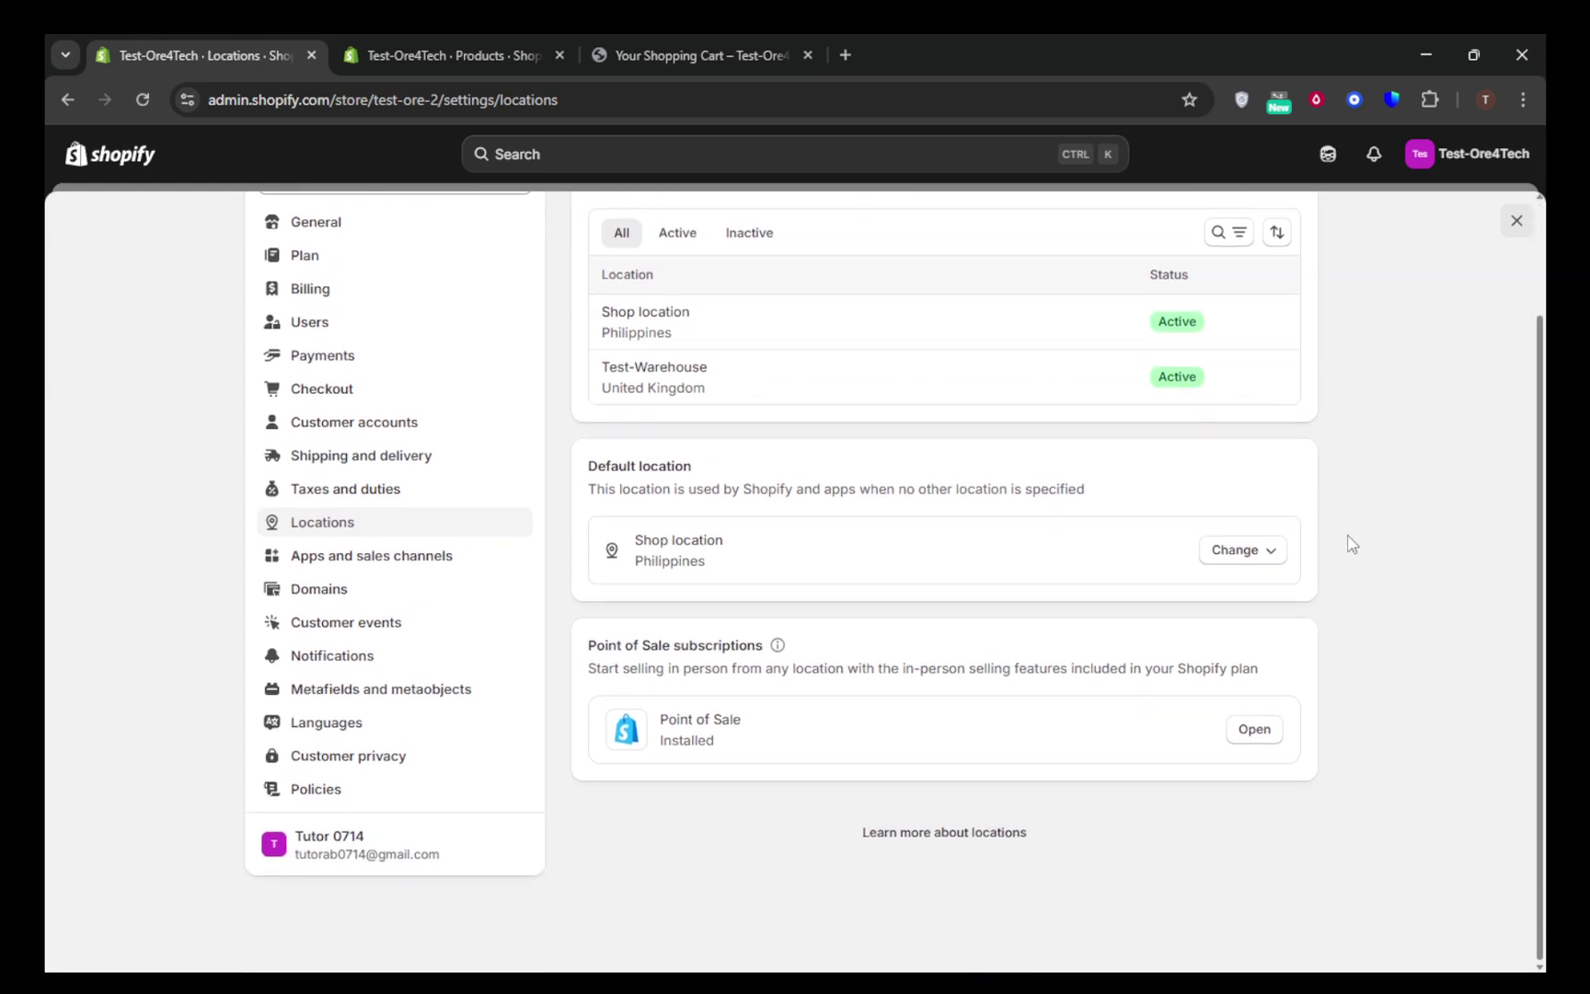